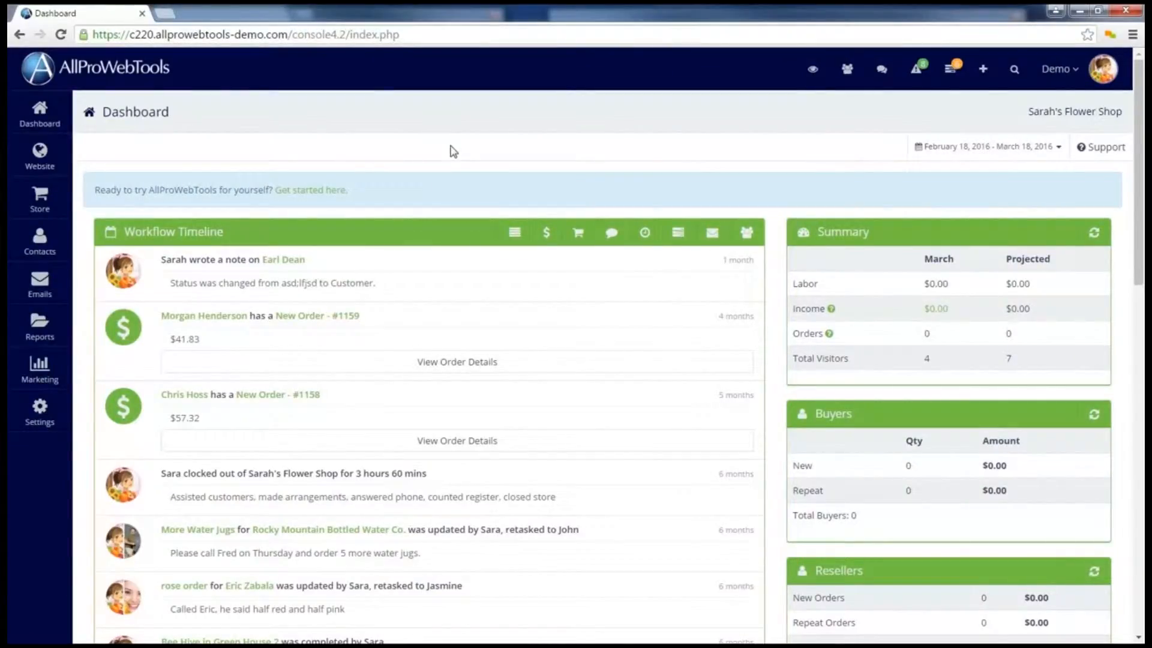
# Step: Create and save a new image slider named My First Slider, 1170 pixels wide and 400 pixels high
pyautogui.moveTo(57, 158)
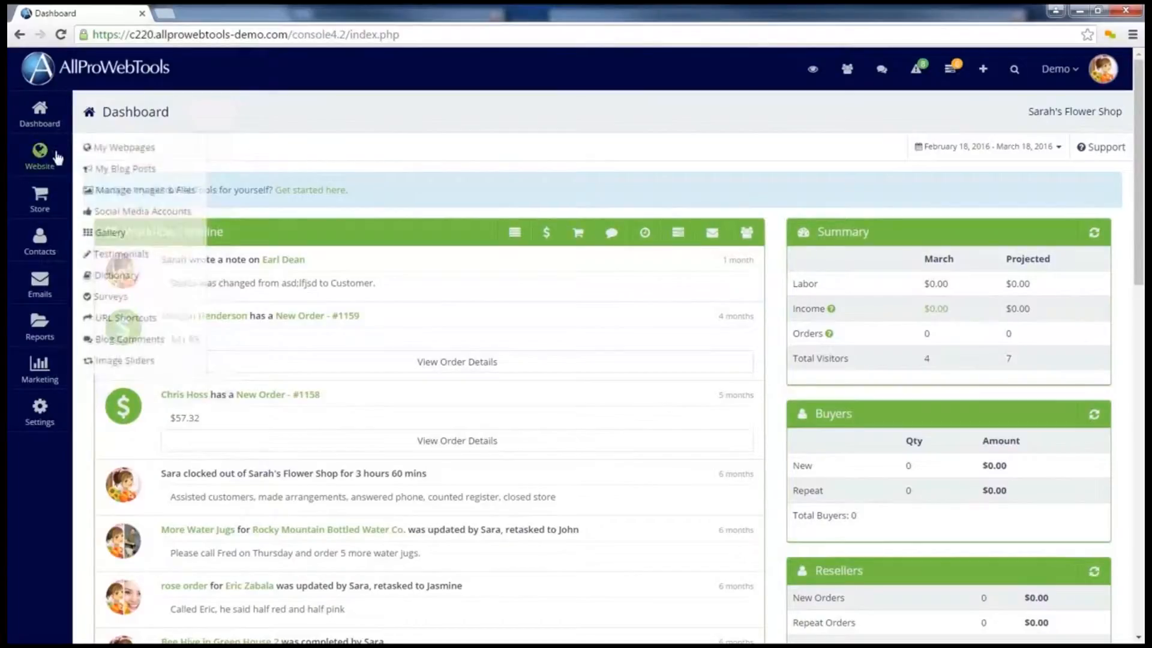
pyautogui.click(149, 362)
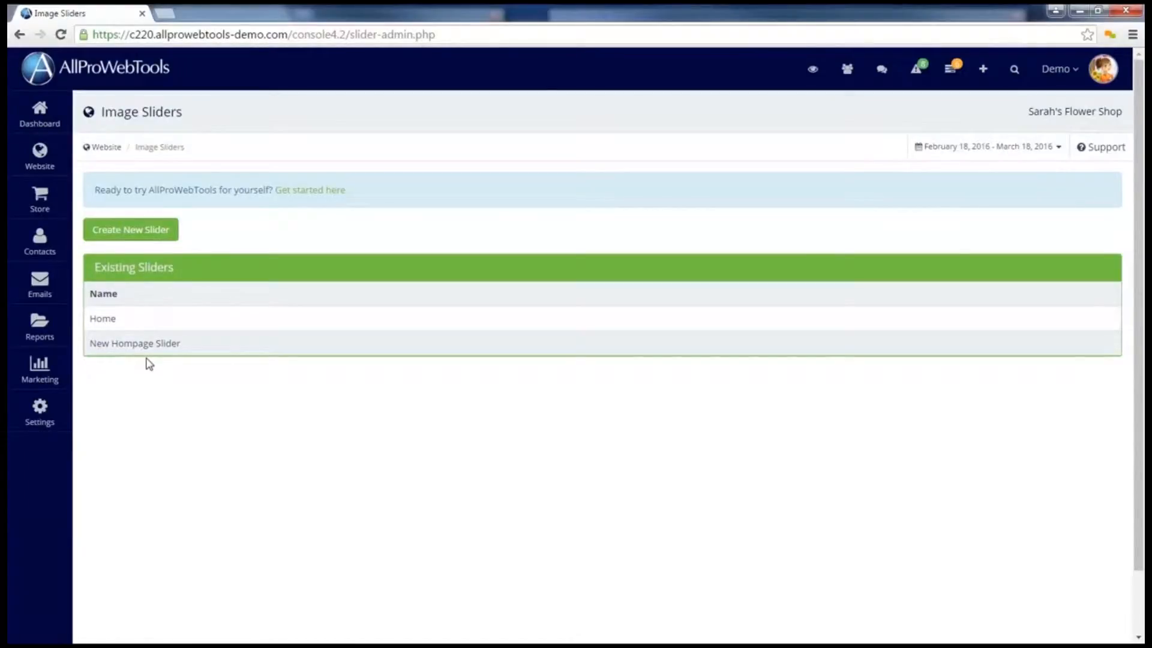
pyautogui.click(148, 230)
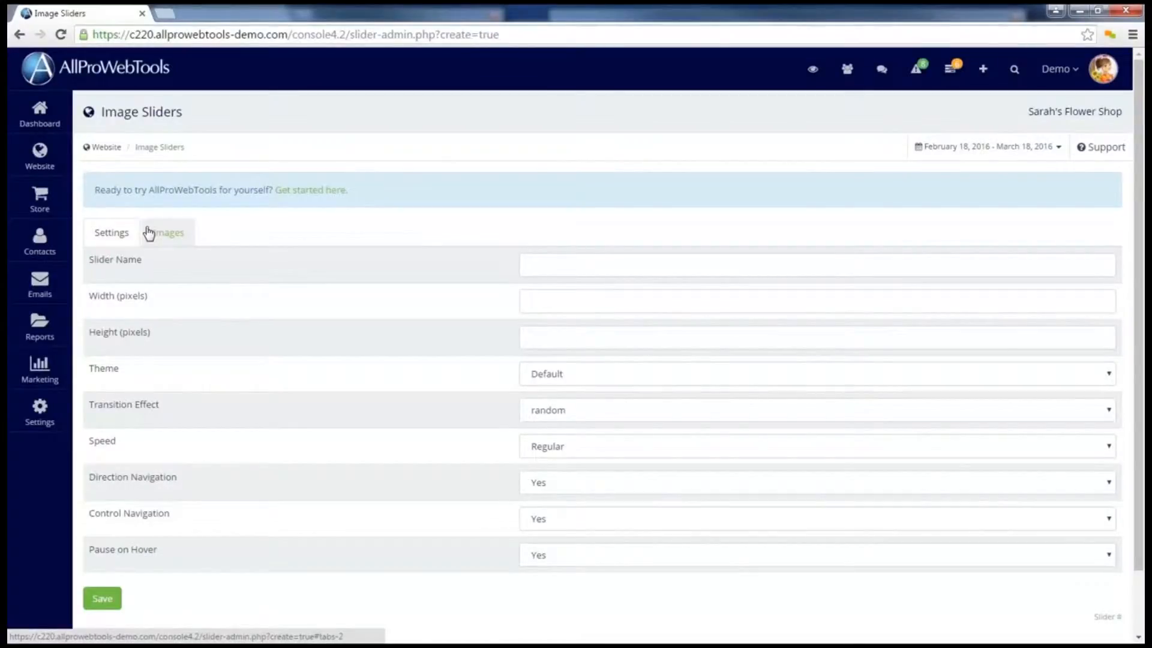
pyautogui.click(549, 269)
pyautogui.write('My First Slider')
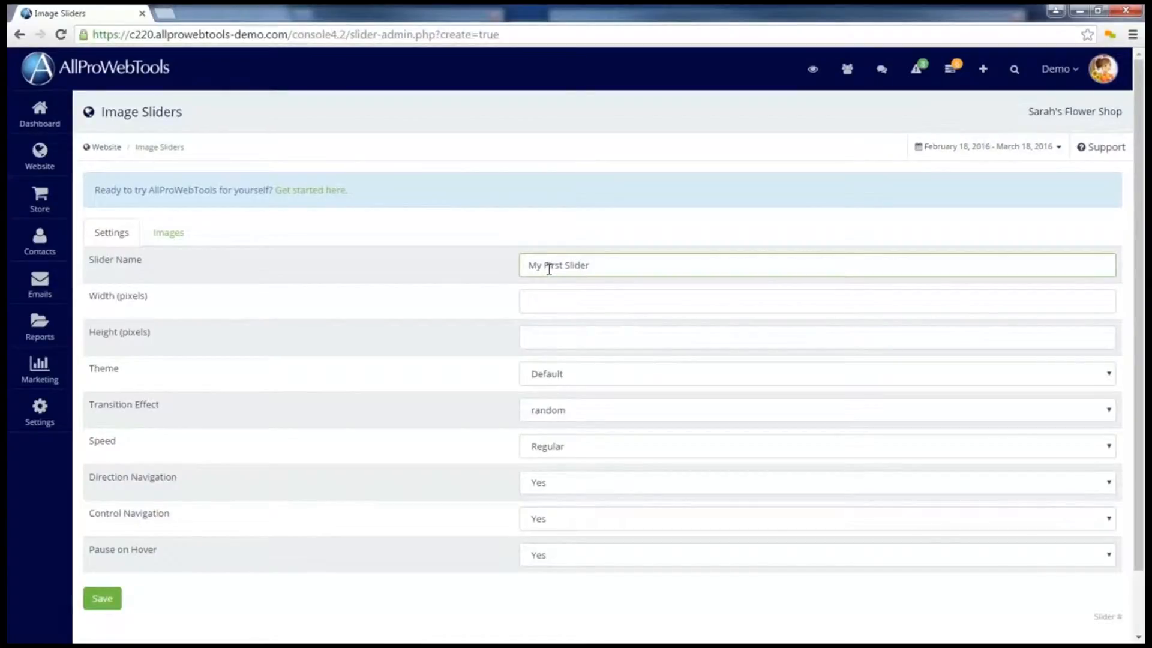
pyautogui.press('Tab')
pyautogui.write('1170')
pyautogui.press('Tab')
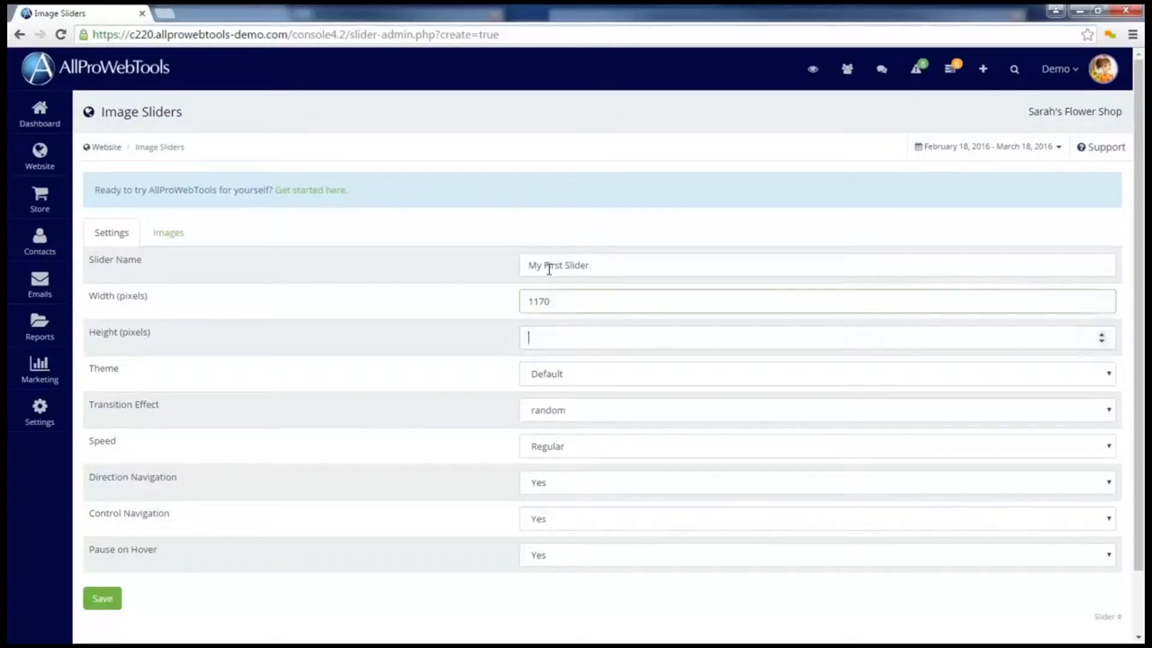
pyautogui.write('400')
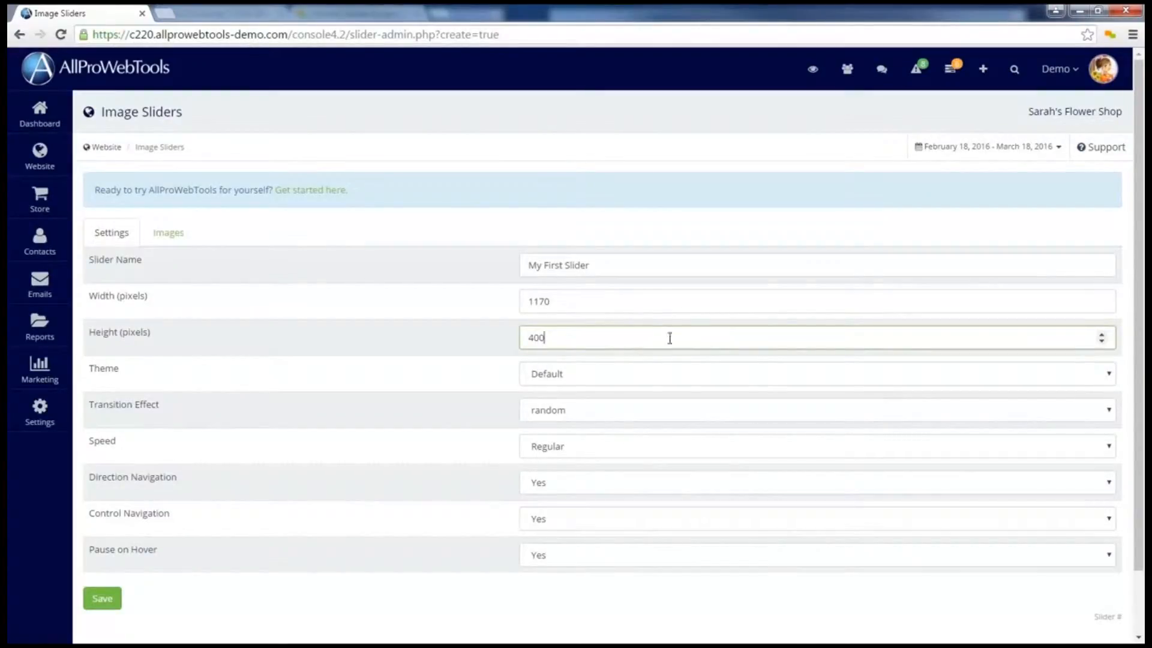
pyautogui.click(103, 599)
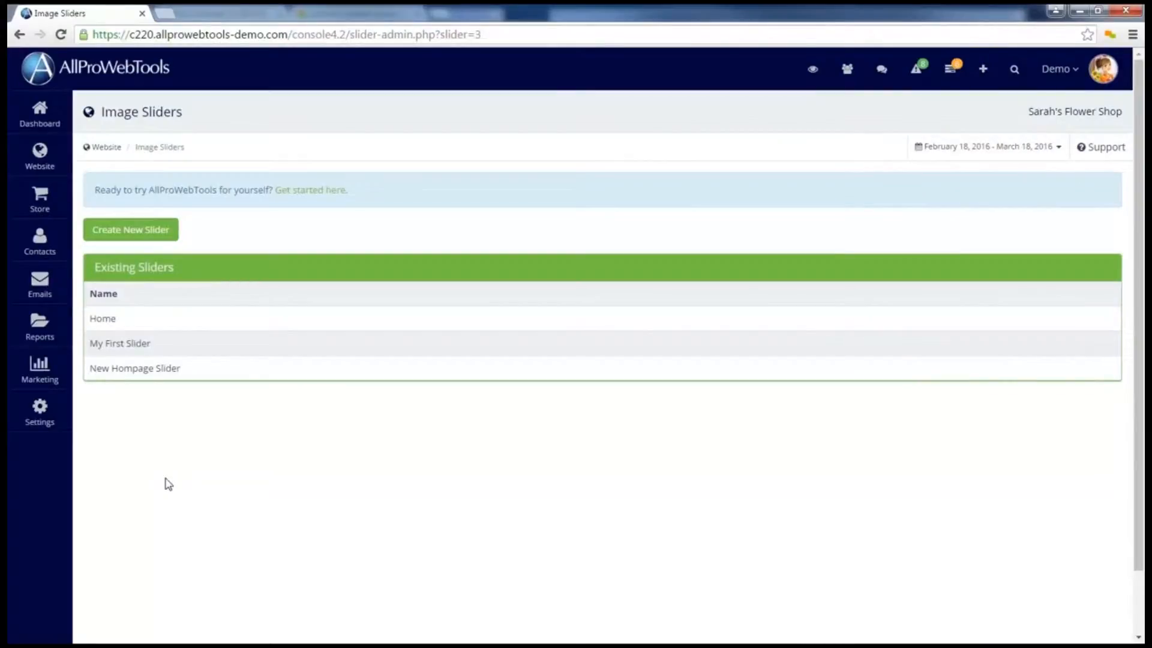
# Step: Open My First Slider, review its width and height settings, and upload pink flowers.jpg as a slider image
pyautogui.click(133, 343)
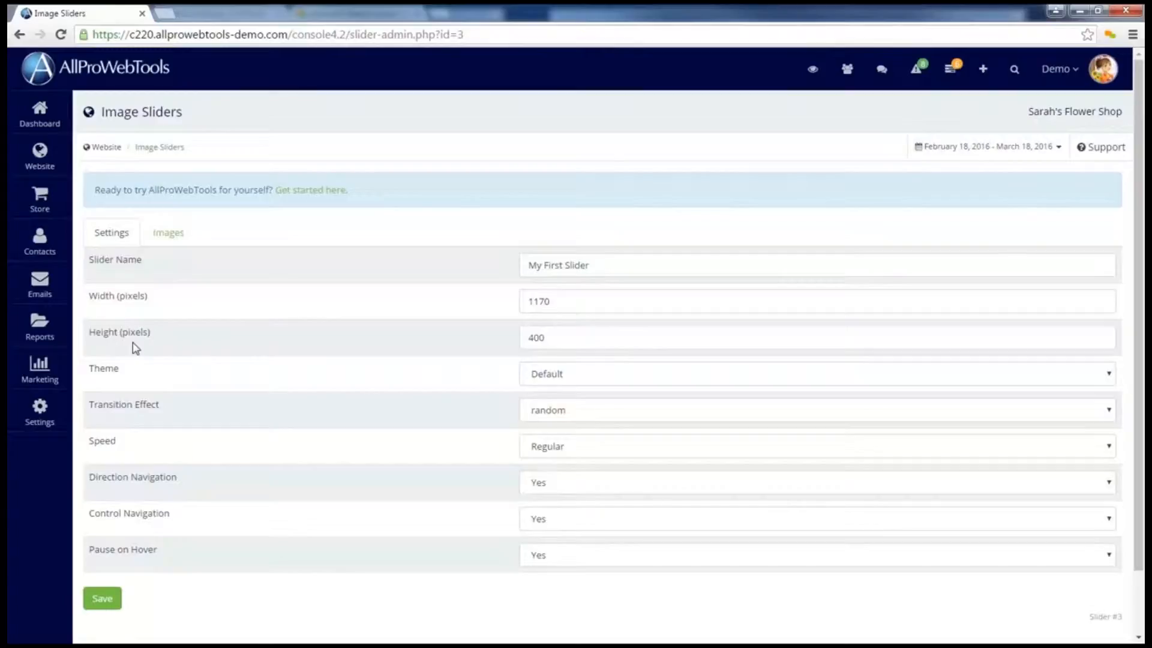
pyautogui.click(177, 233)
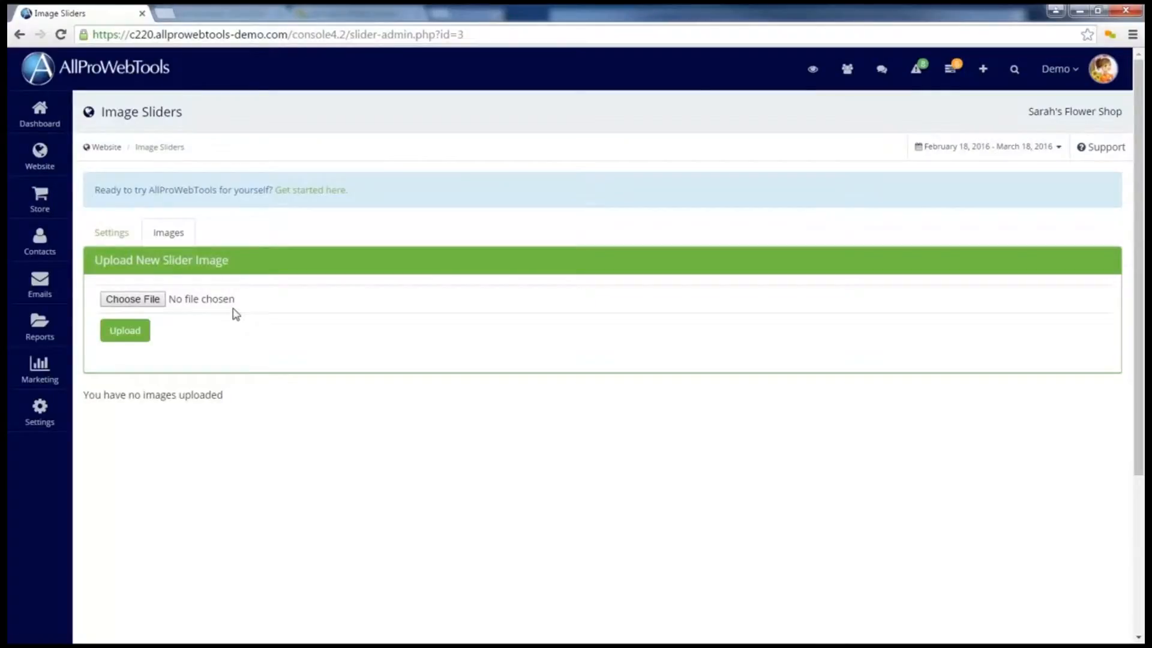
pyautogui.click(117, 233)
pyautogui.click(574, 304)
pyautogui.click(566, 339)
pyautogui.click(187, 240)
pyautogui.click(162, 300)
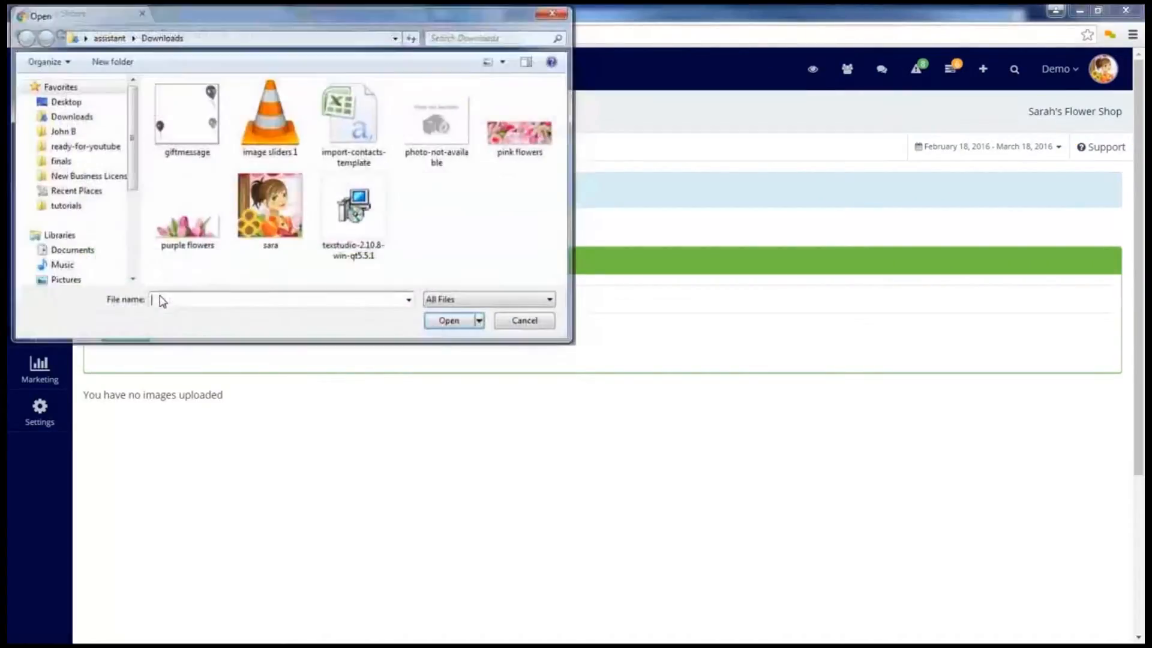
pyautogui.click(501, 147)
pyautogui.click(452, 327)
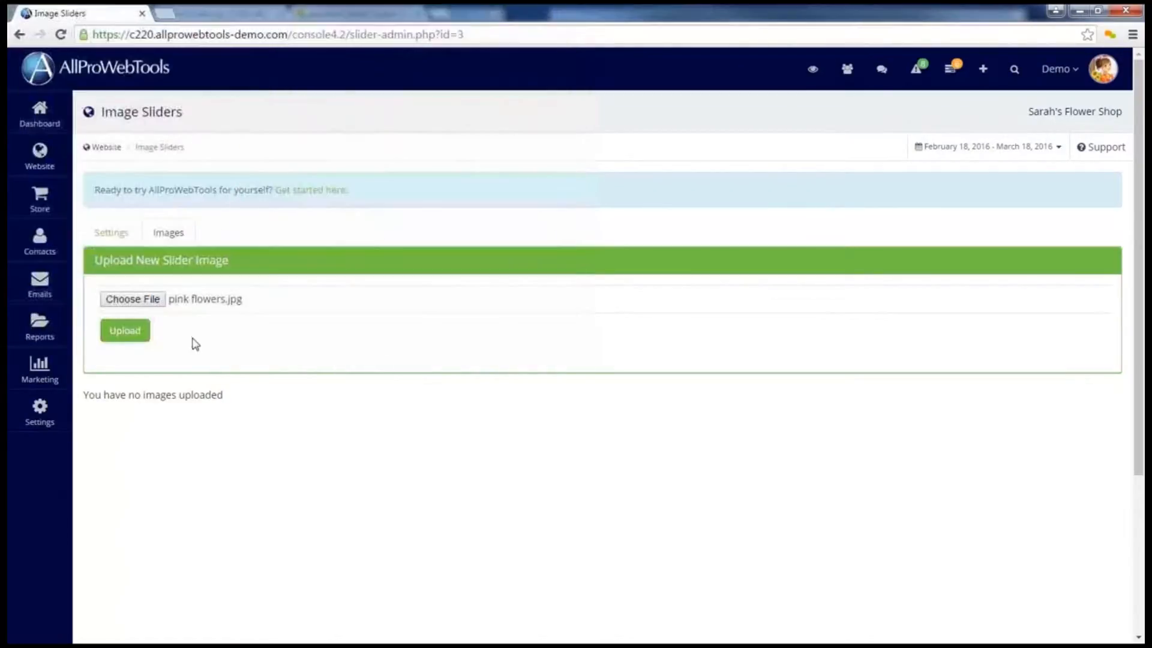
pyautogui.click(148, 338)
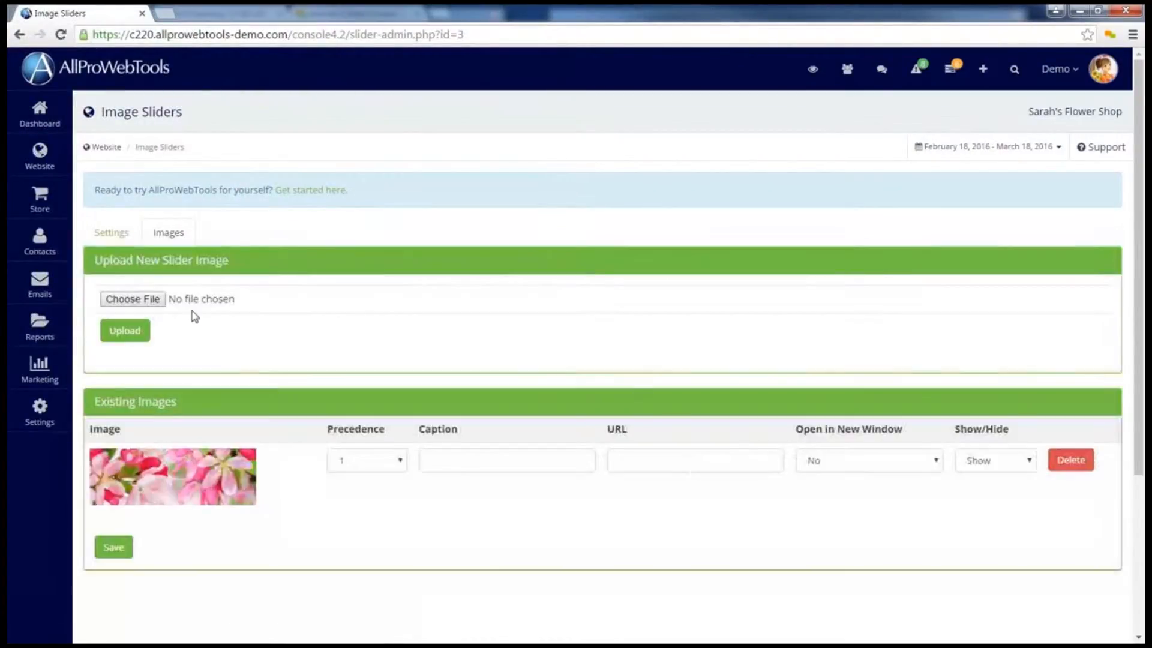
# Step: Upload the purple flowers picture from Downloads as another image for My First Slider
pyautogui.click(155, 300)
pyautogui.click(191, 216)
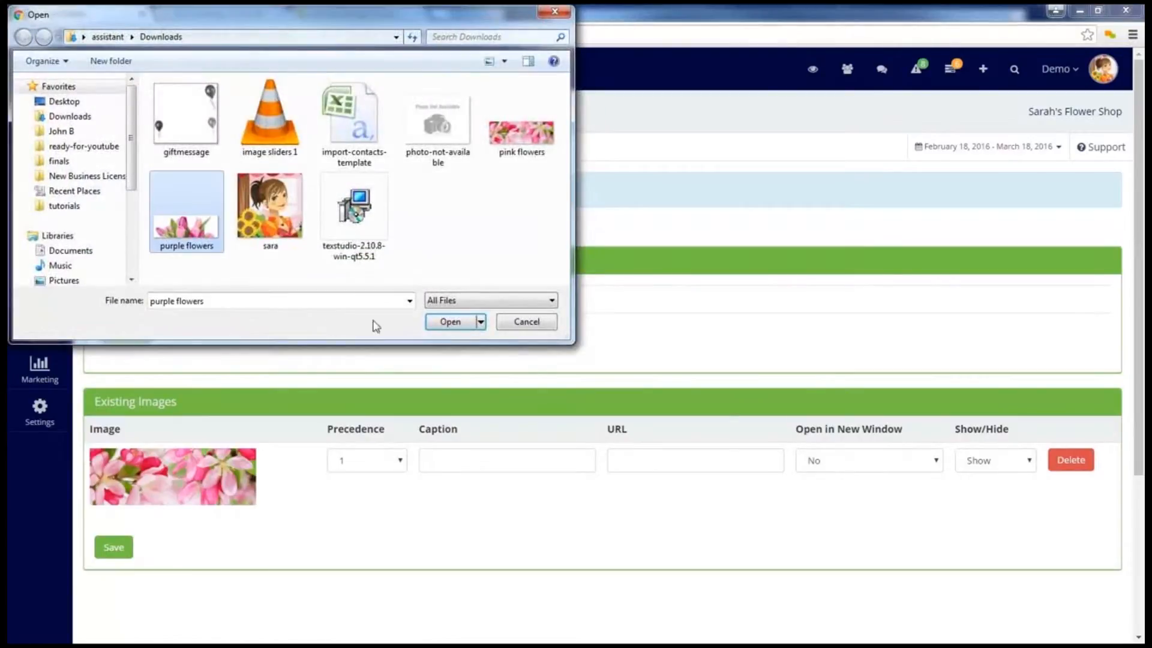
pyautogui.click(444, 313)
pyautogui.click(146, 341)
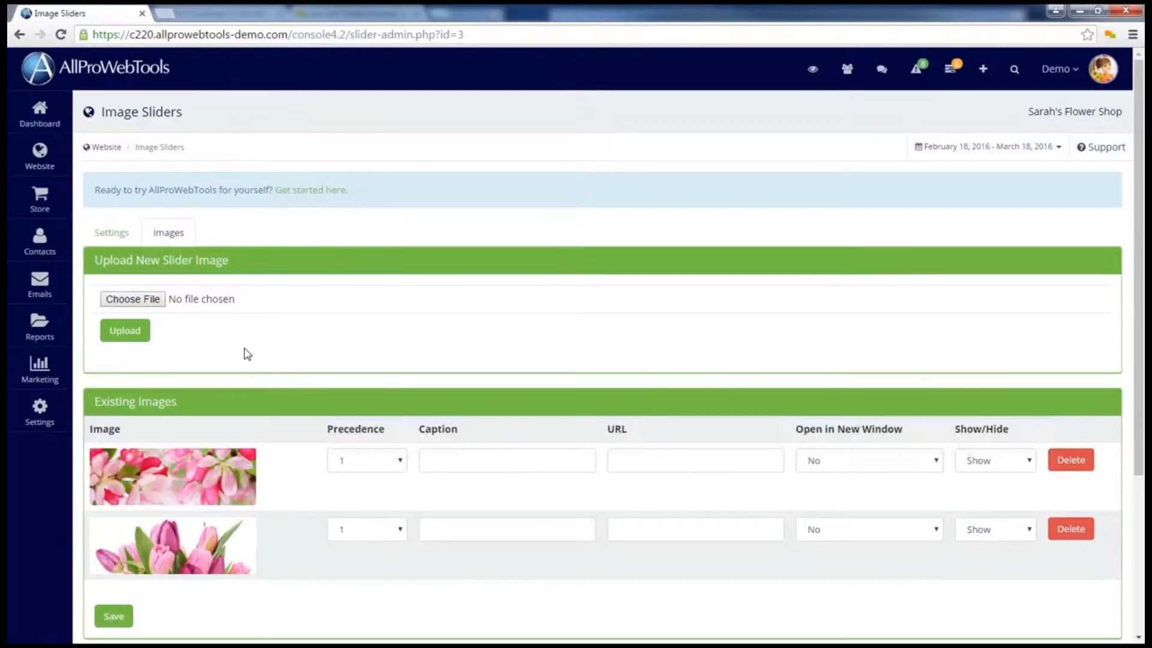
# Step: Set the pink flowers image's precedence to 2 and save the slider's image list
pyautogui.scroll(-3, 246, 354)
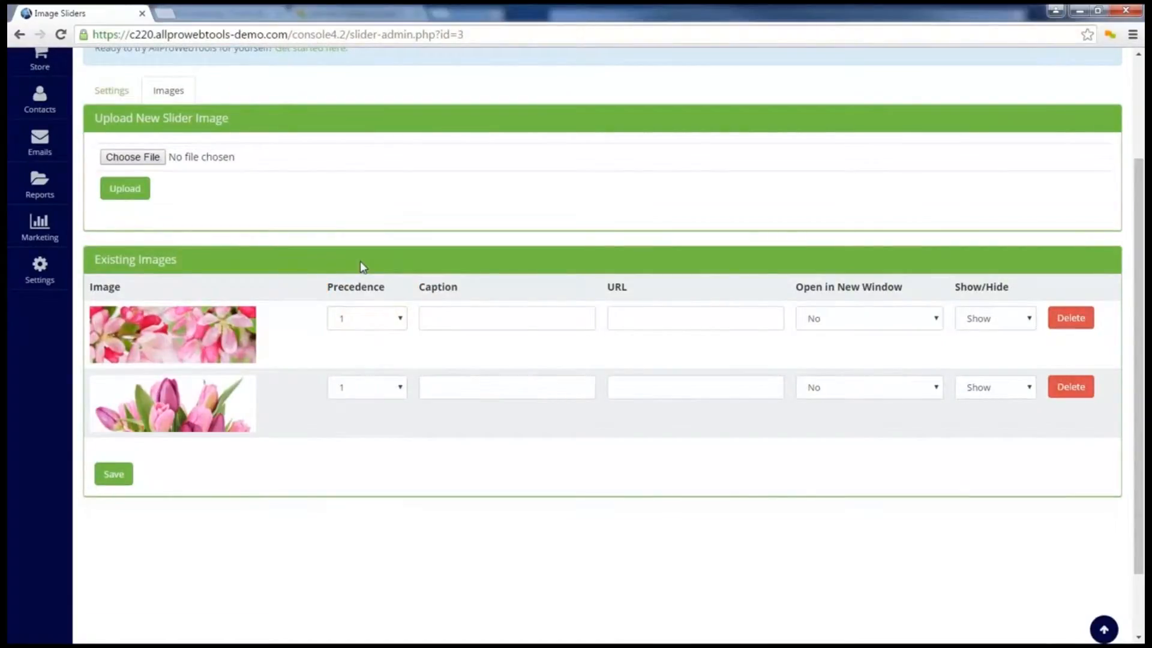
pyautogui.click(388, 321)
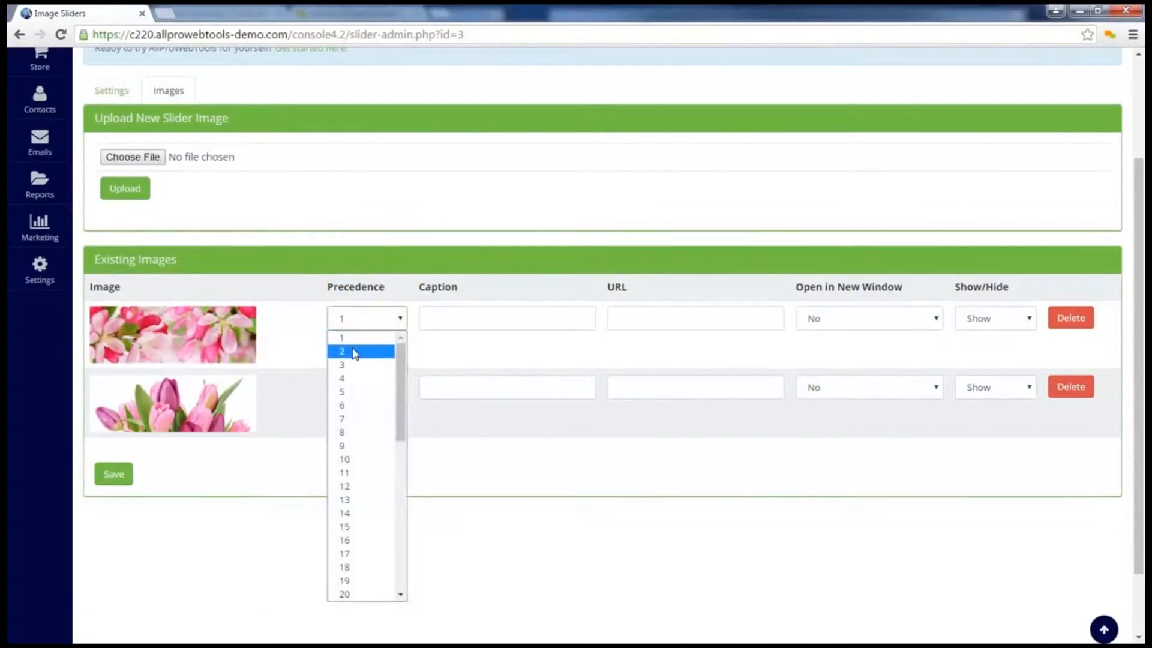
pyautogui.click(355, 352)
pyautogui.click(355, 354)
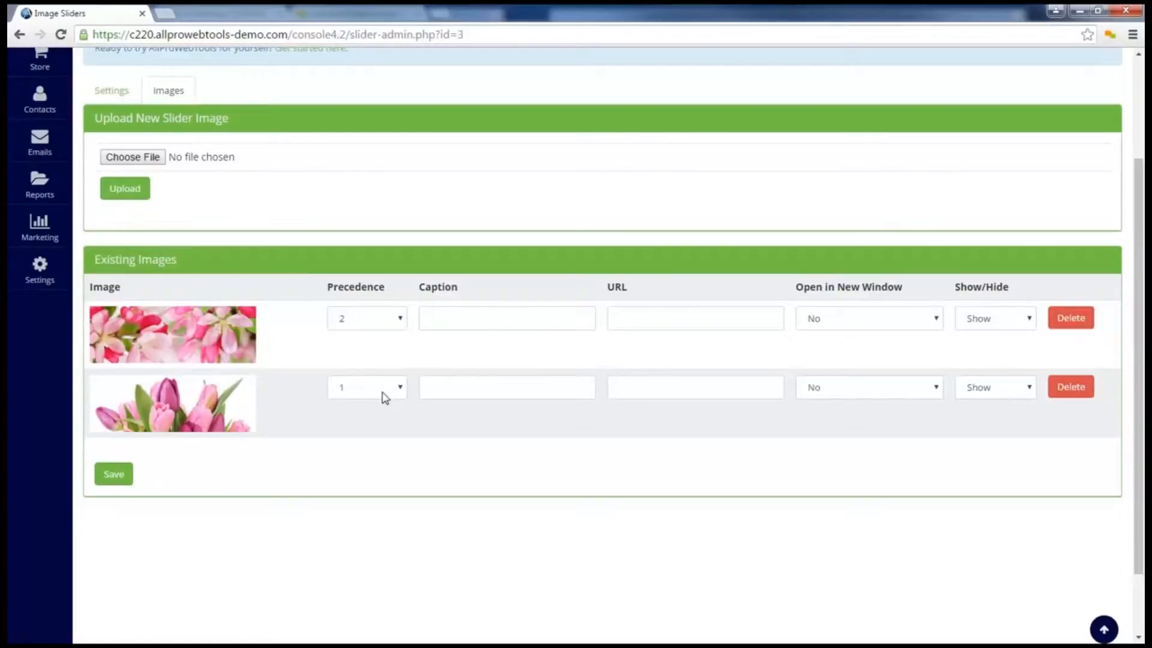
pyautogui.click(120, 477)
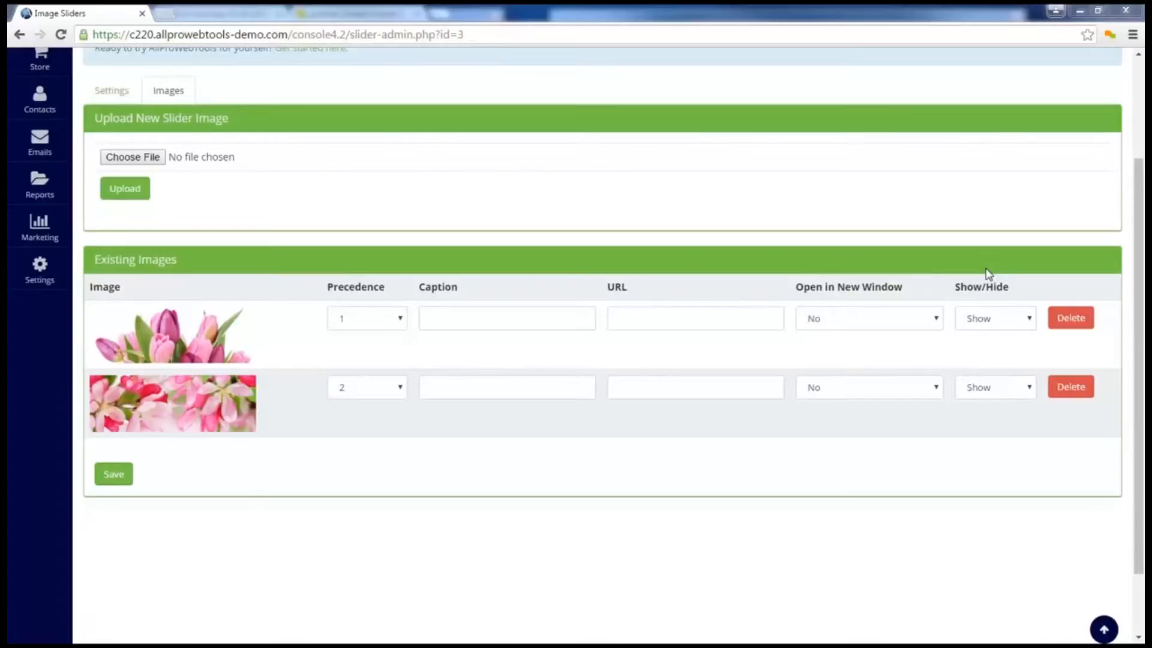
pyautogui.click(100, 484)
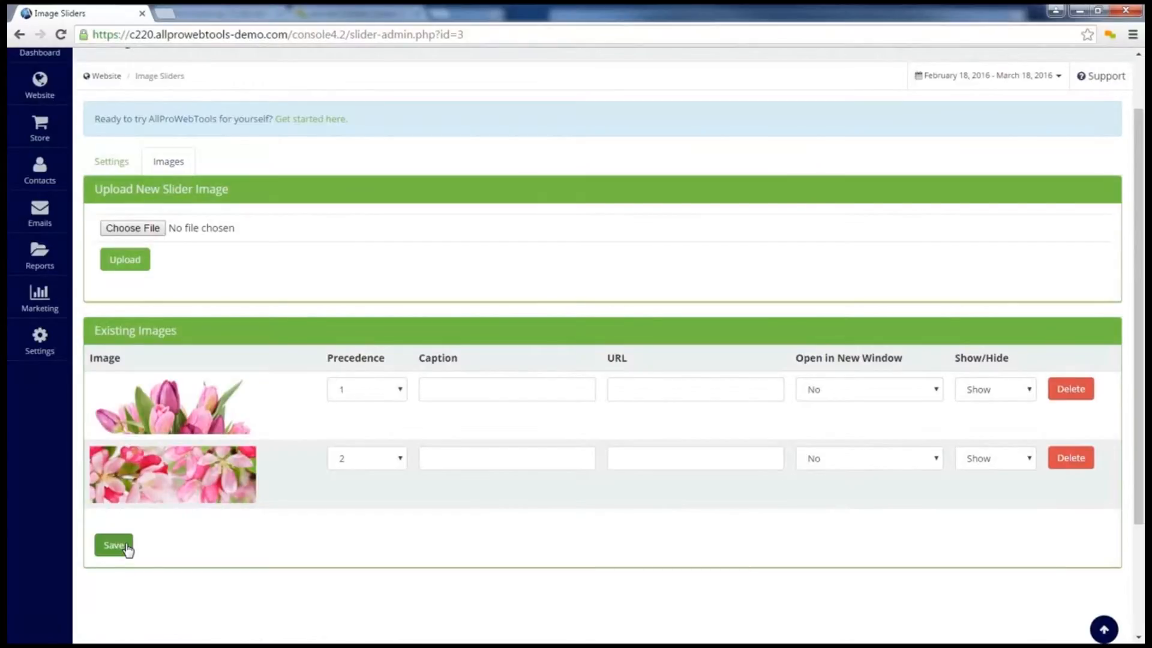
# Step: Start a new webpage with page name and page title Slider, and set it to show in the menubar
pyautogui.scroll(2, 142, 537)
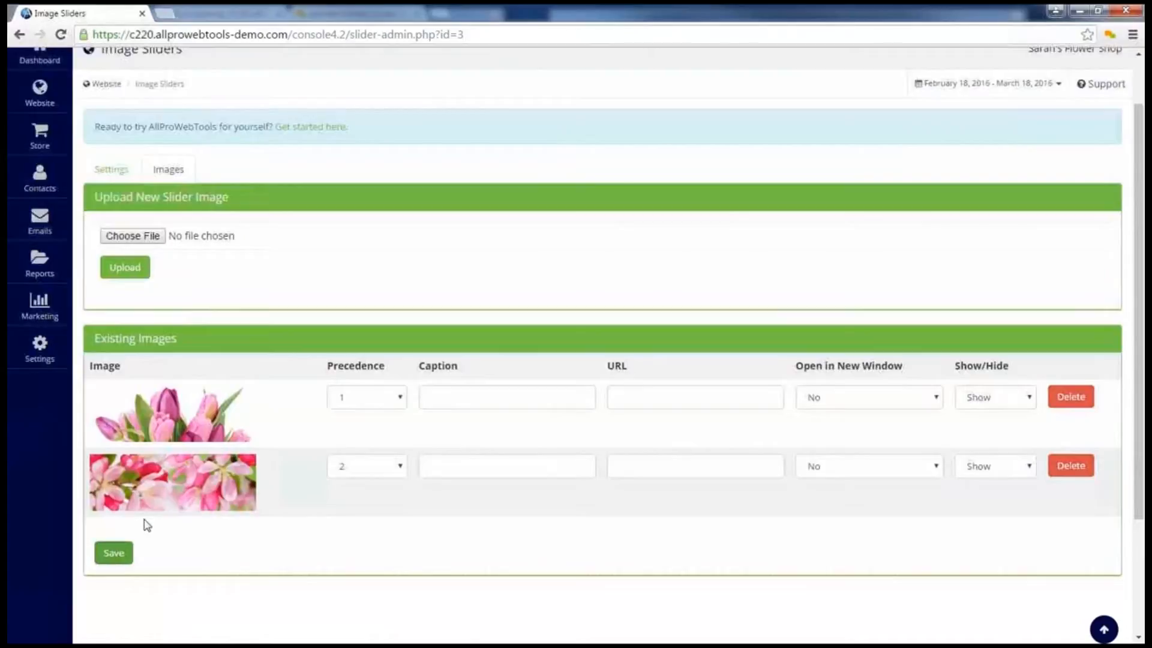
pyautogui.click(985, 73)
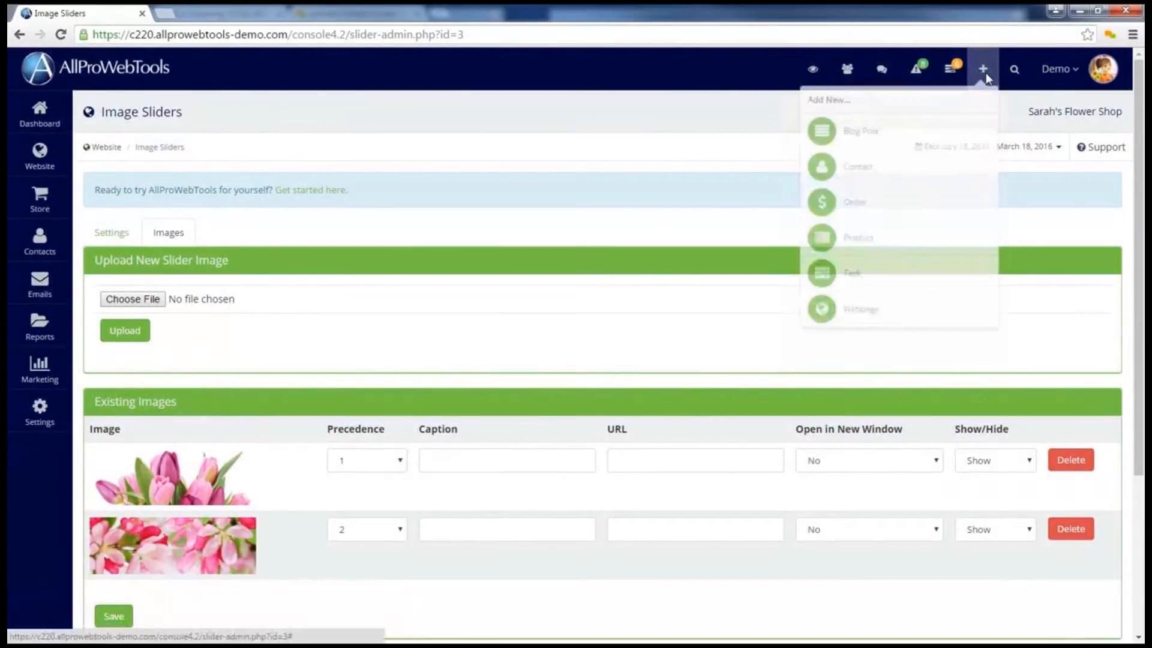
pyautogui.click(902, 314)
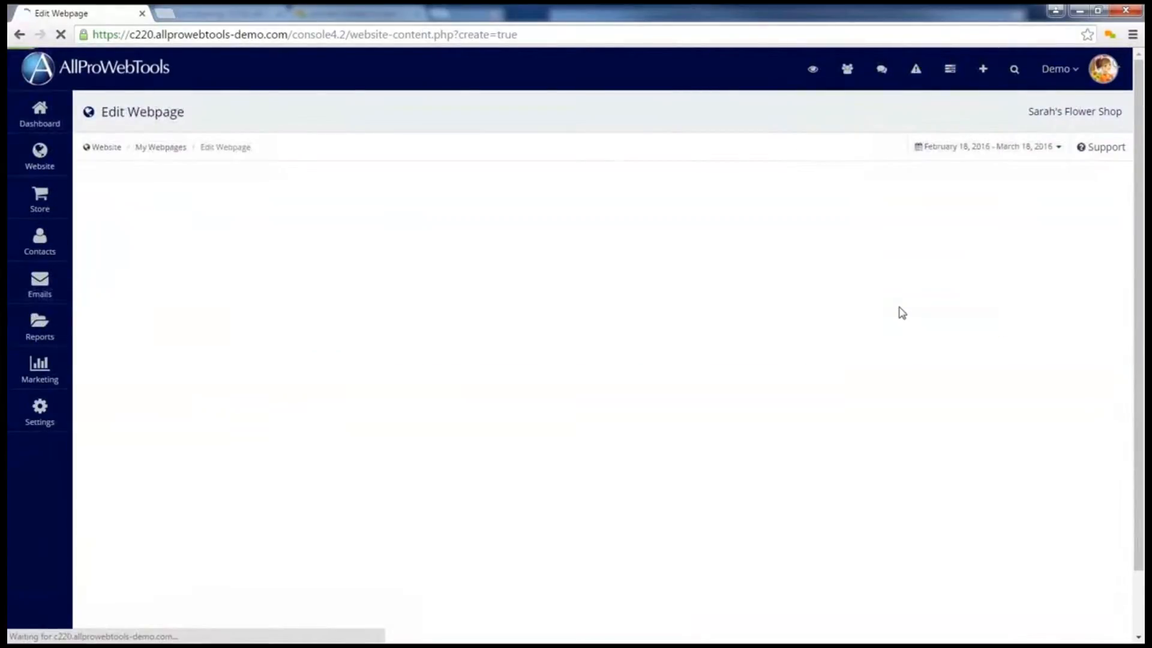
pyautogui.click(277, 316)
pyautogui.write('Slider')
pyautogui.press('Tab')
pyautogui.write('Slider')
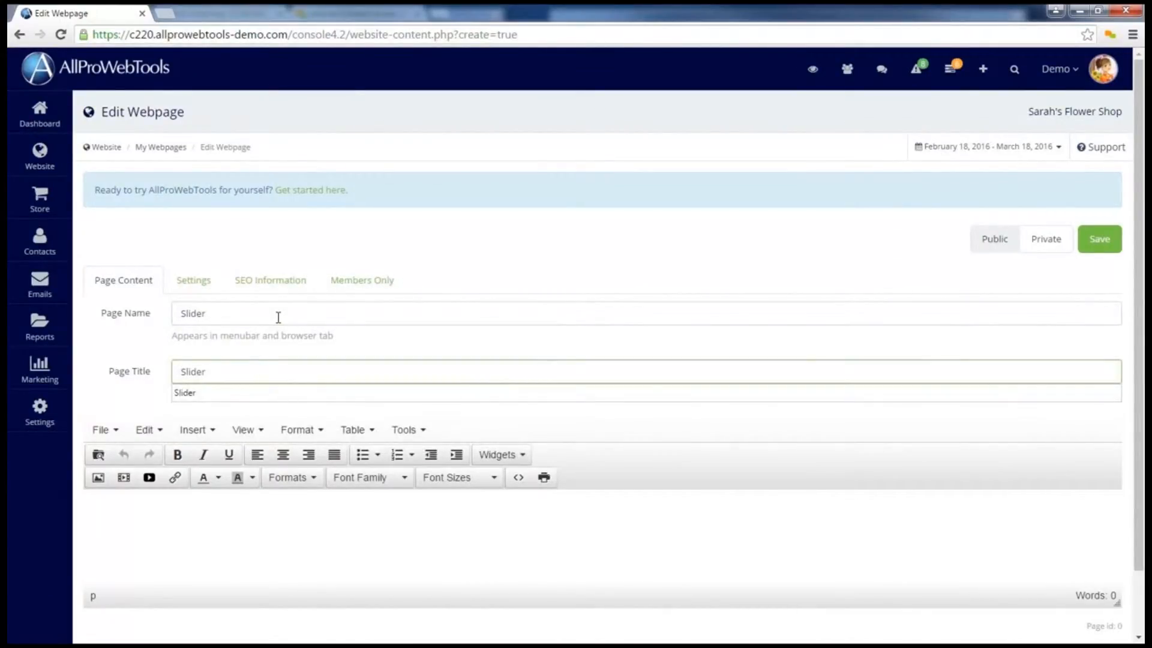
pyautogui.click(190, 277)
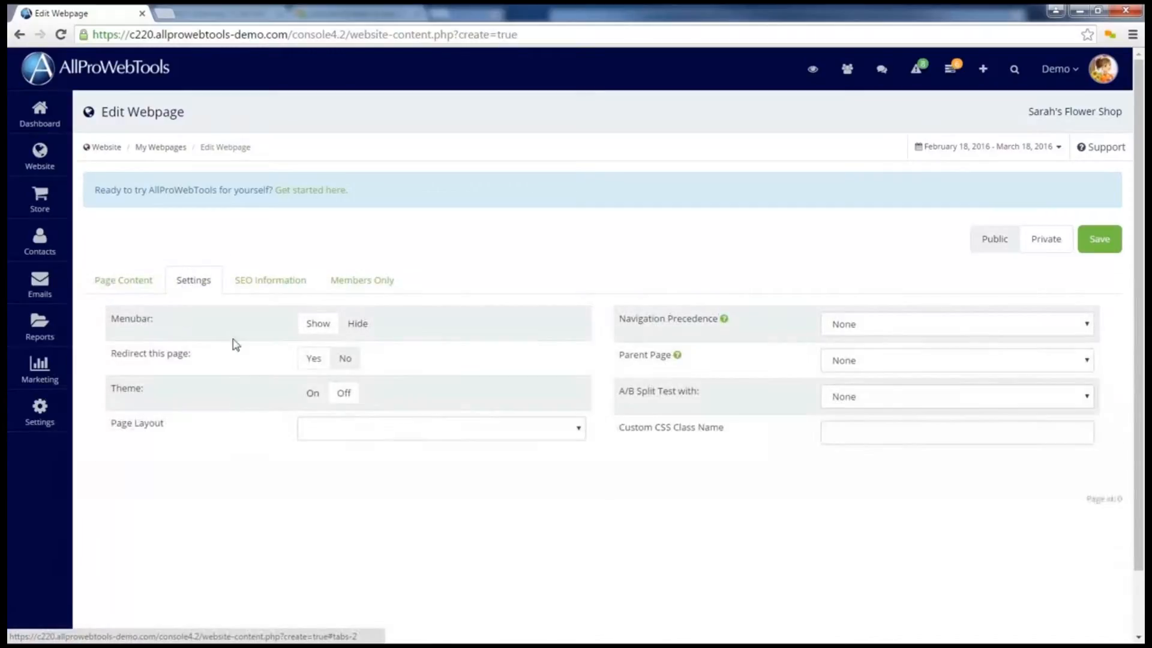
pyautogui.click(323, 332)
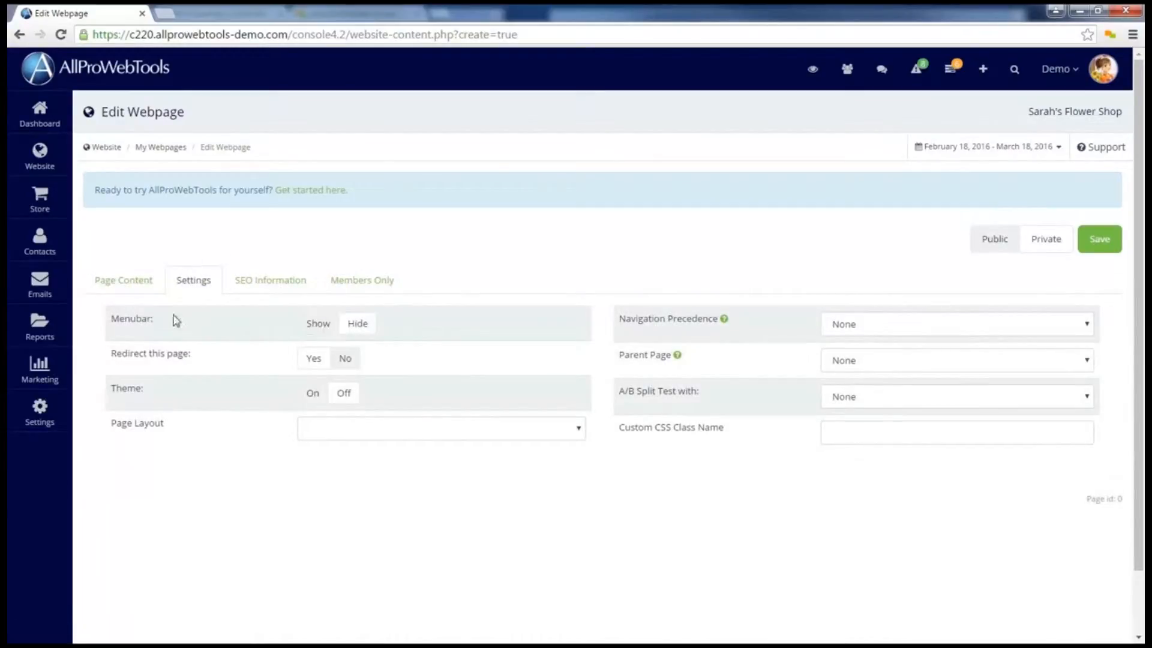
# Step: Insert the ImageSlider widget into the Slider page's content and save the page
pyautogui.click(132, 291)
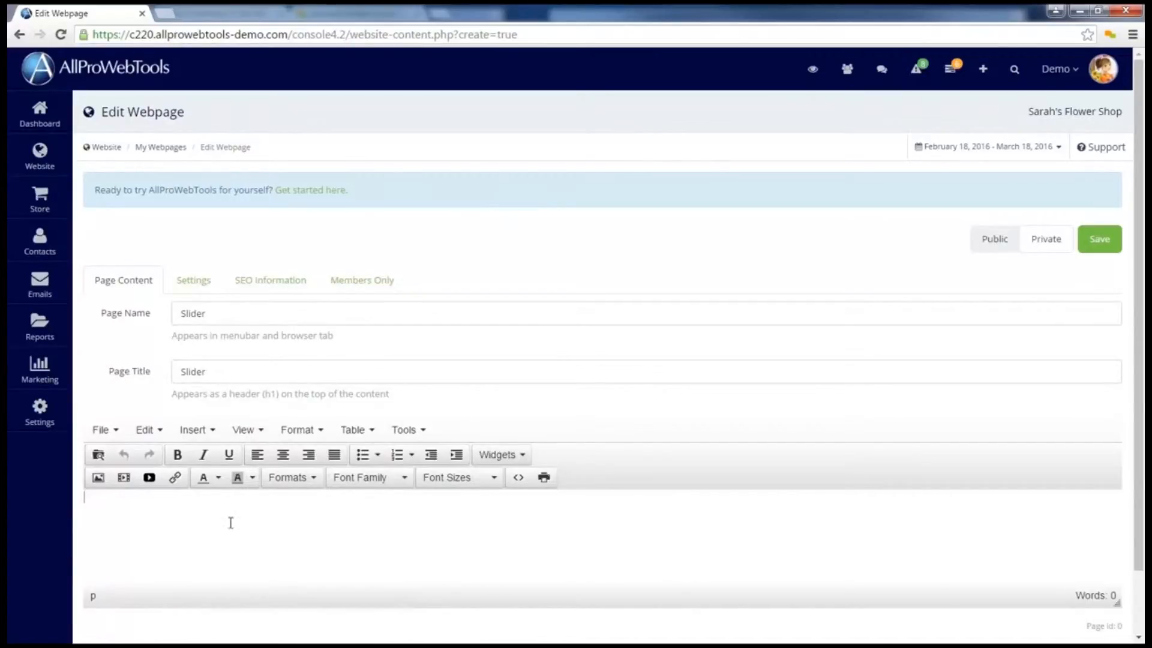
pyautogui.click(503, 454)
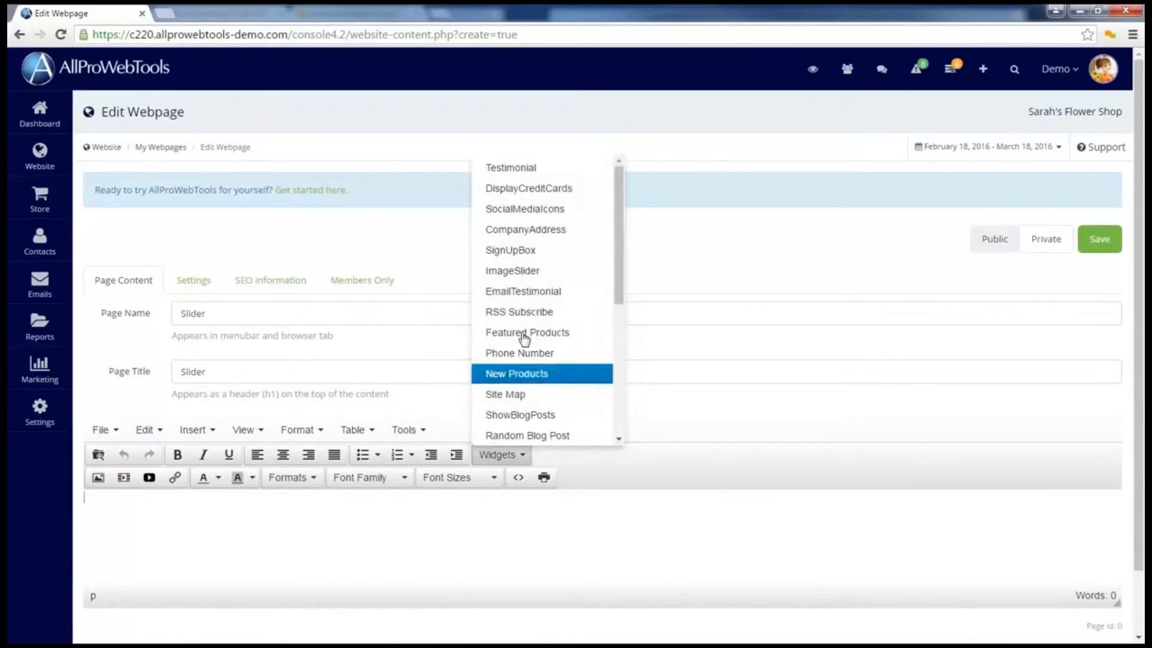
pyautogui.click(516, 271)
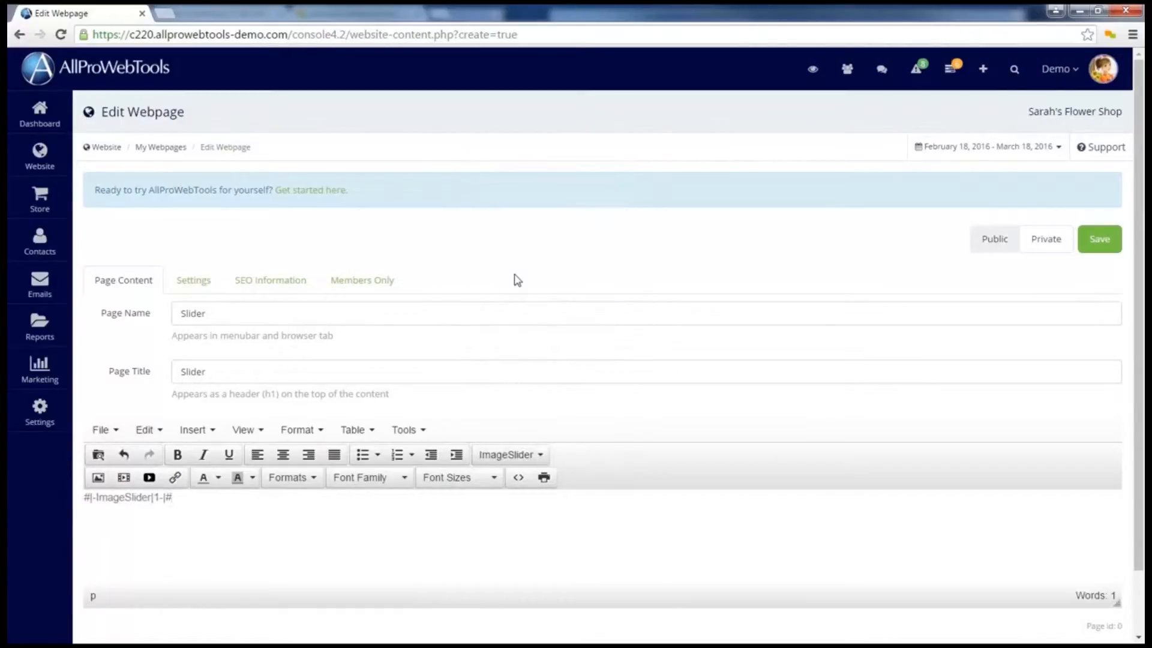
pyautogui.click(1100, 239)
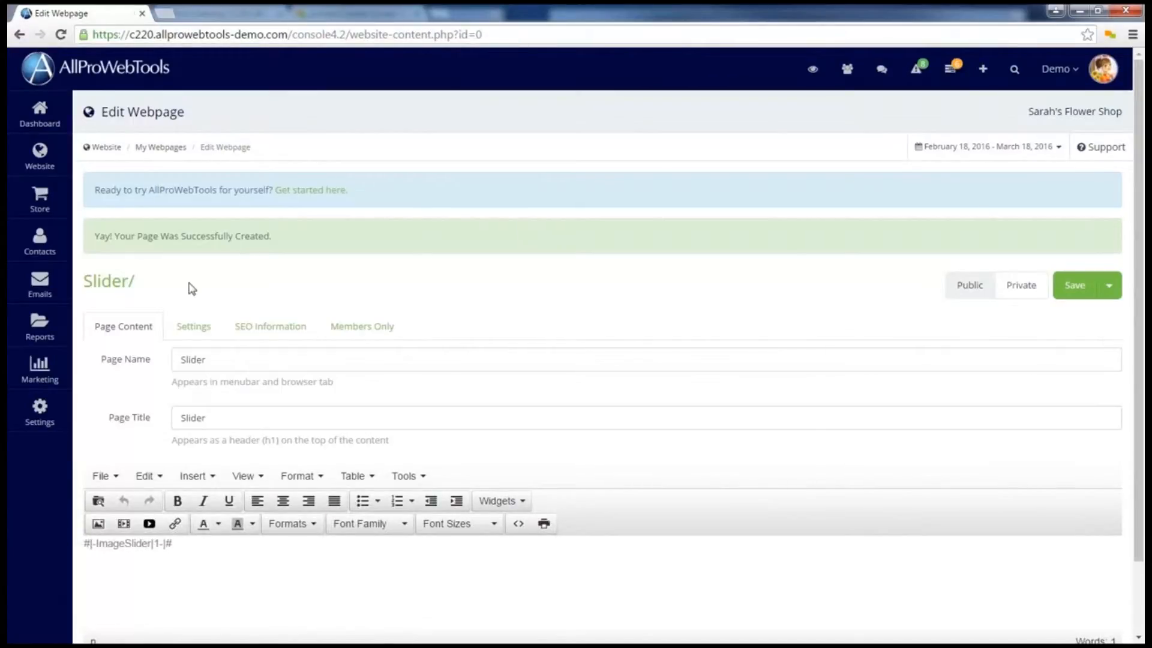
# Step: View the live Slider page to check which images its slider displays, and return to the page editor
pyautogui.click(114, 286)
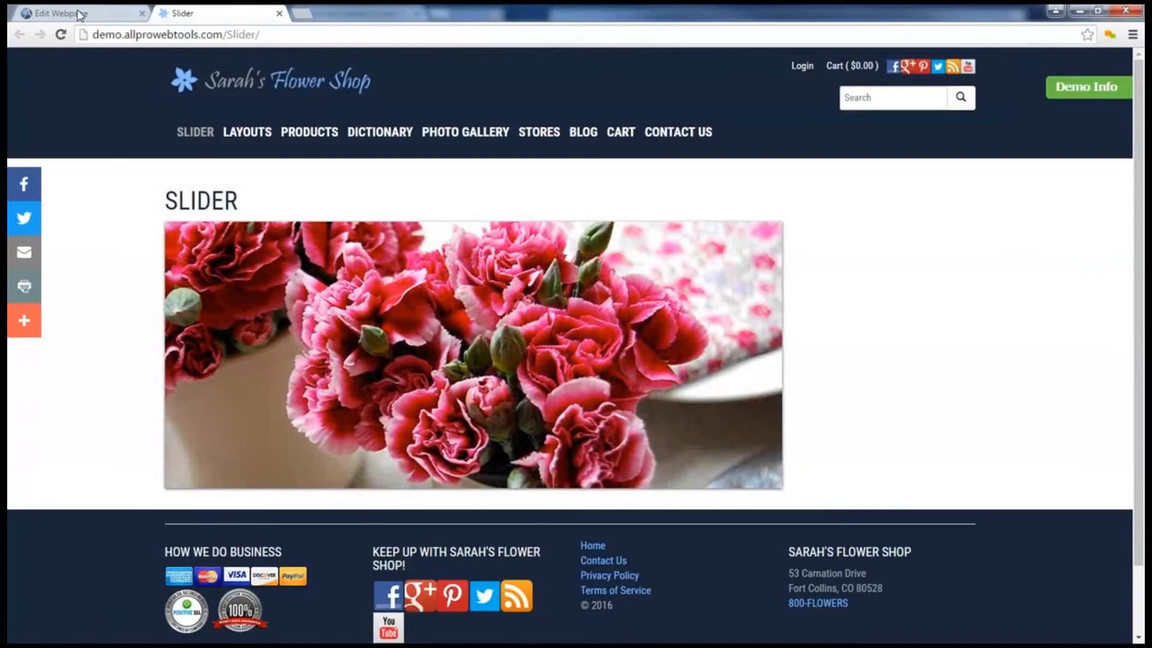
pyautogui.click(80, 13)
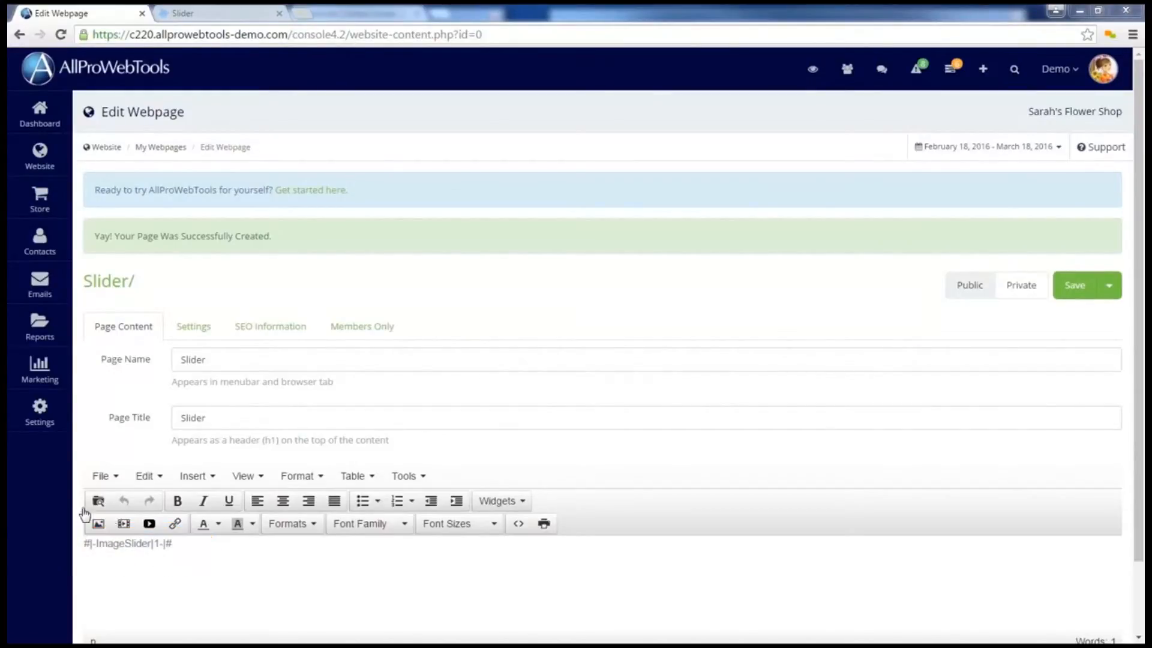
# Step: Open the settings of My First Slider among the image sliders and look up its slider number
pyautogui.moveTo(53, 163)
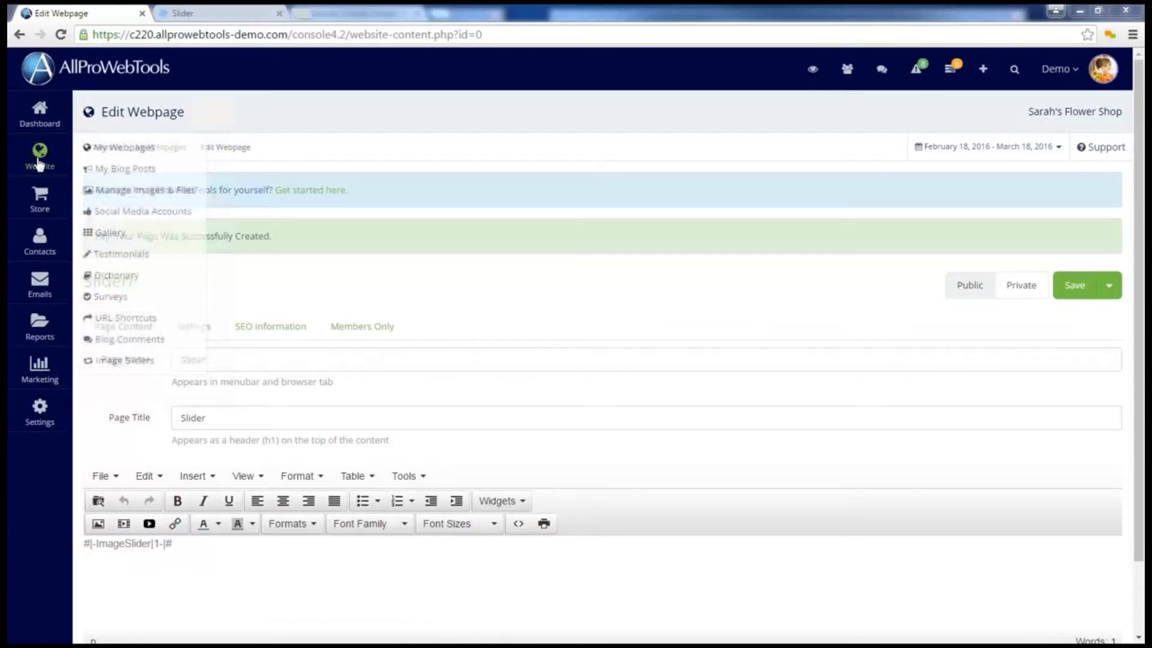
pyautogui.click(136, 363)
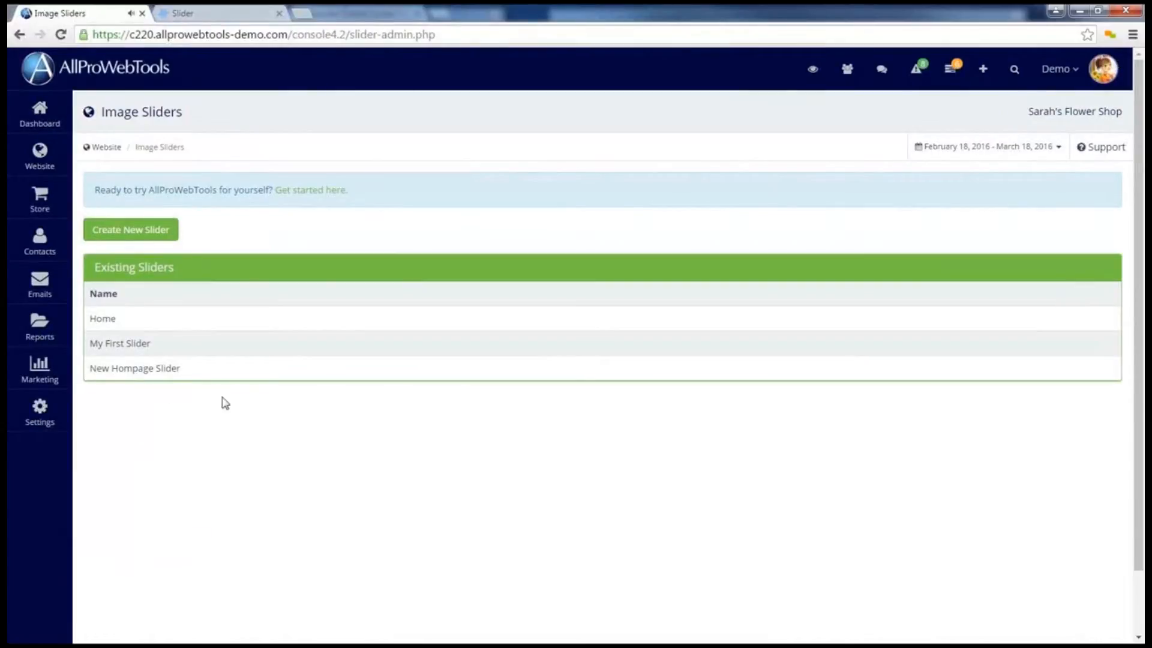
pyautogui.click(146, 343)
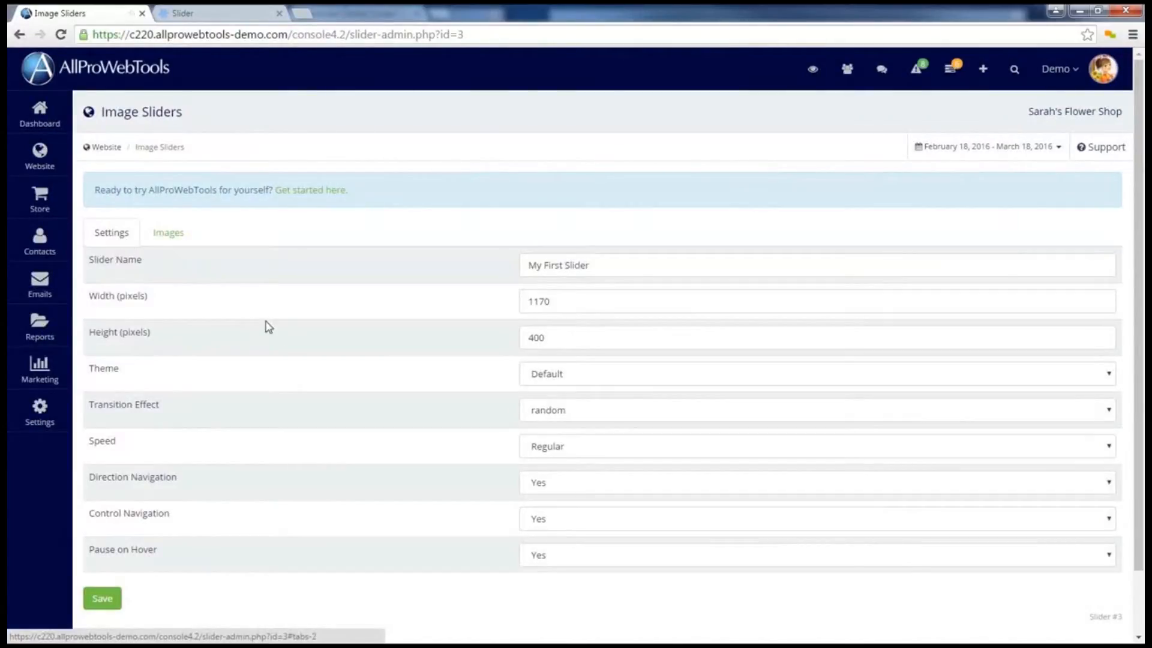
pyautogui.scroll(-2, 282, 354)
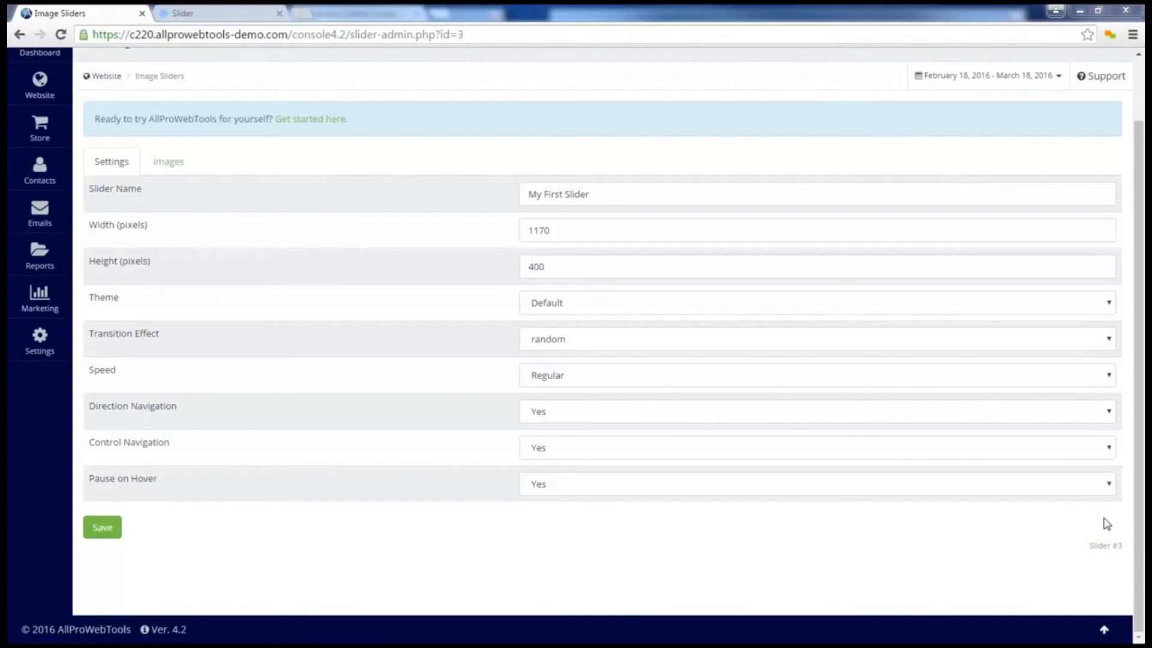
# Step: Search the webpages for "slid" and open the Slider page for editing
pyautogui.moveTo(49, 96)
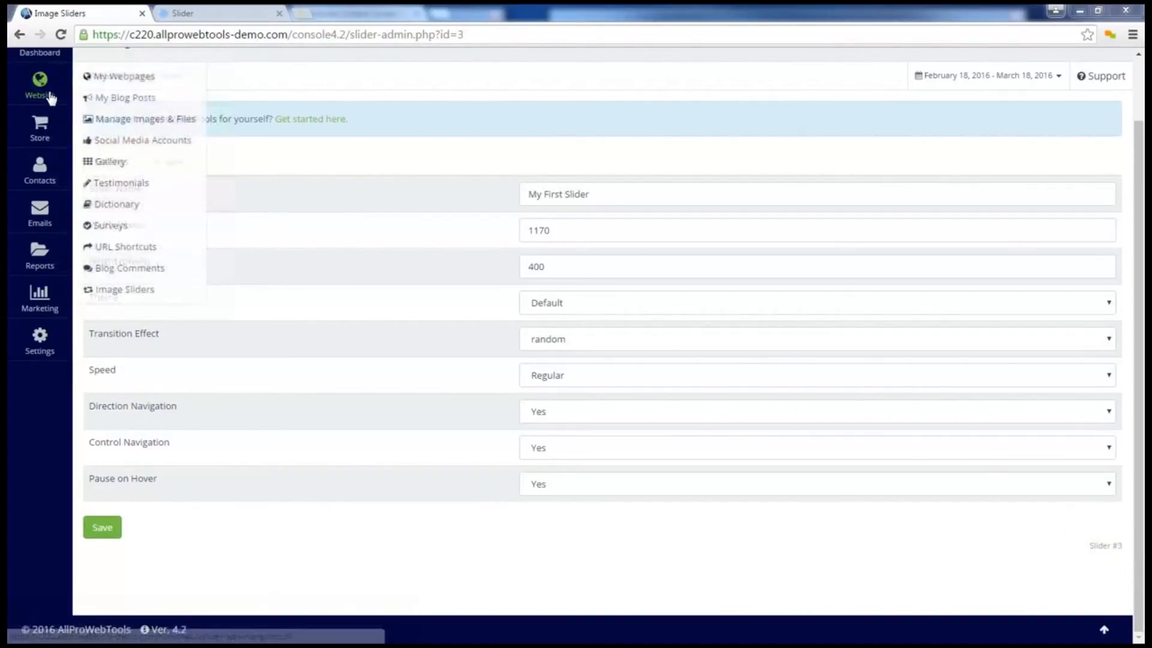
pyautogui.click(134, 90)
pyautogui.click(834, 224)
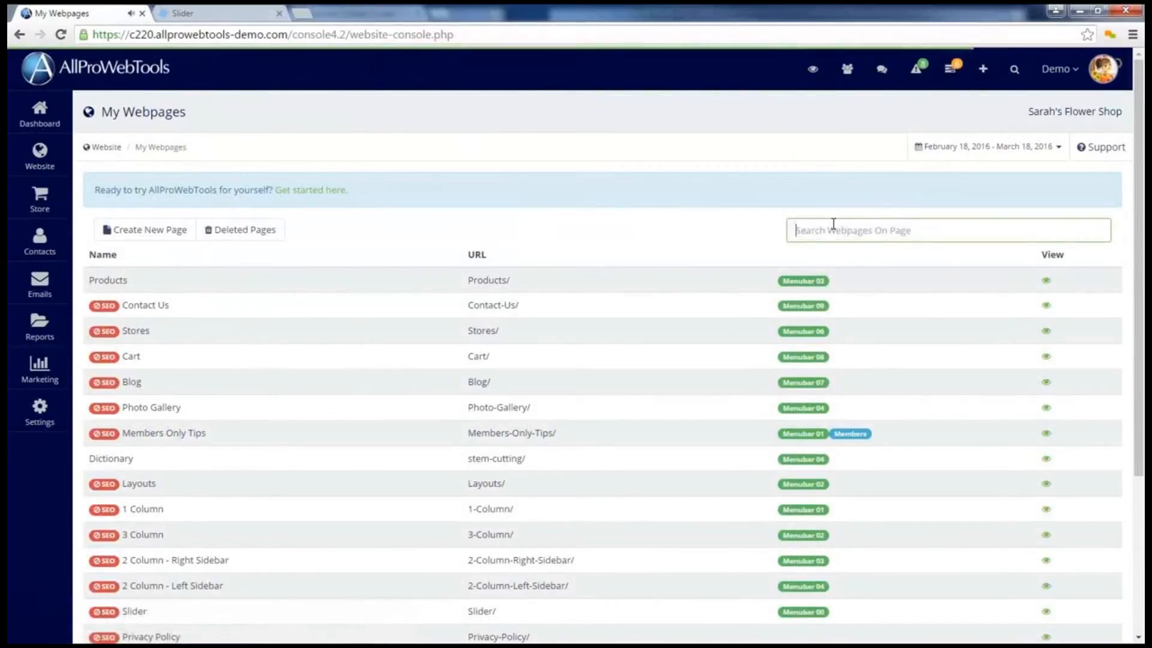
pyautogui.write('slid')
pyautogui.click(376, 279)
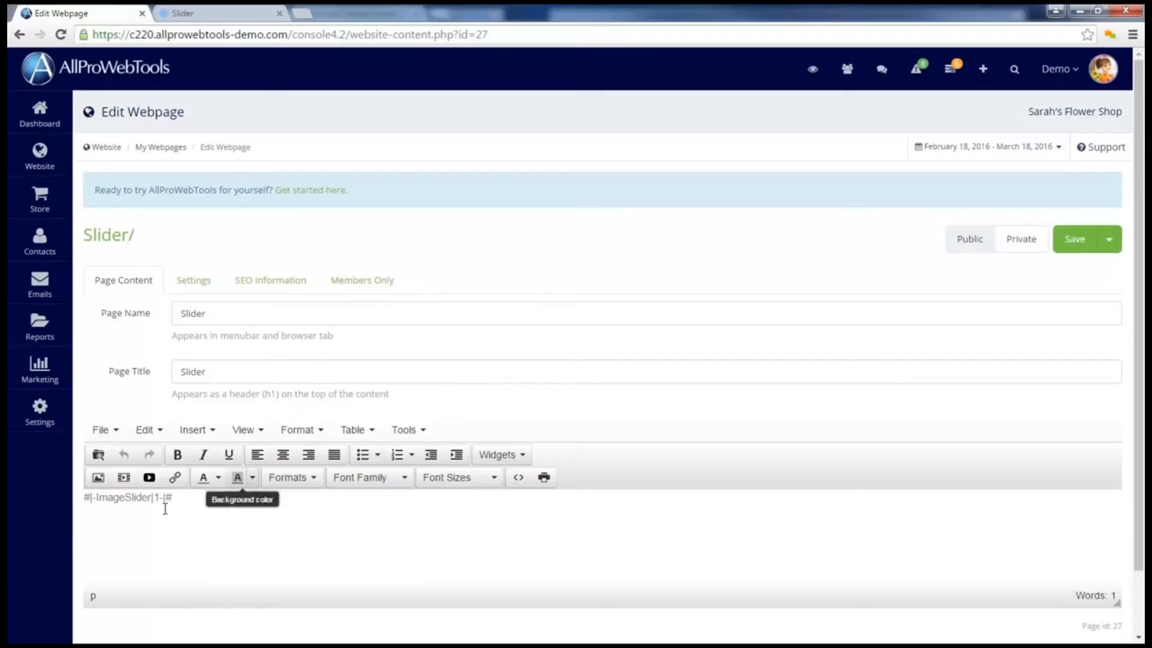
# Step: Set the ImageSlider widget's slider number to 3 in the page content, save the page and view it live
pyautogui.doubleClick(159, 513)
pyautogui.write('3')
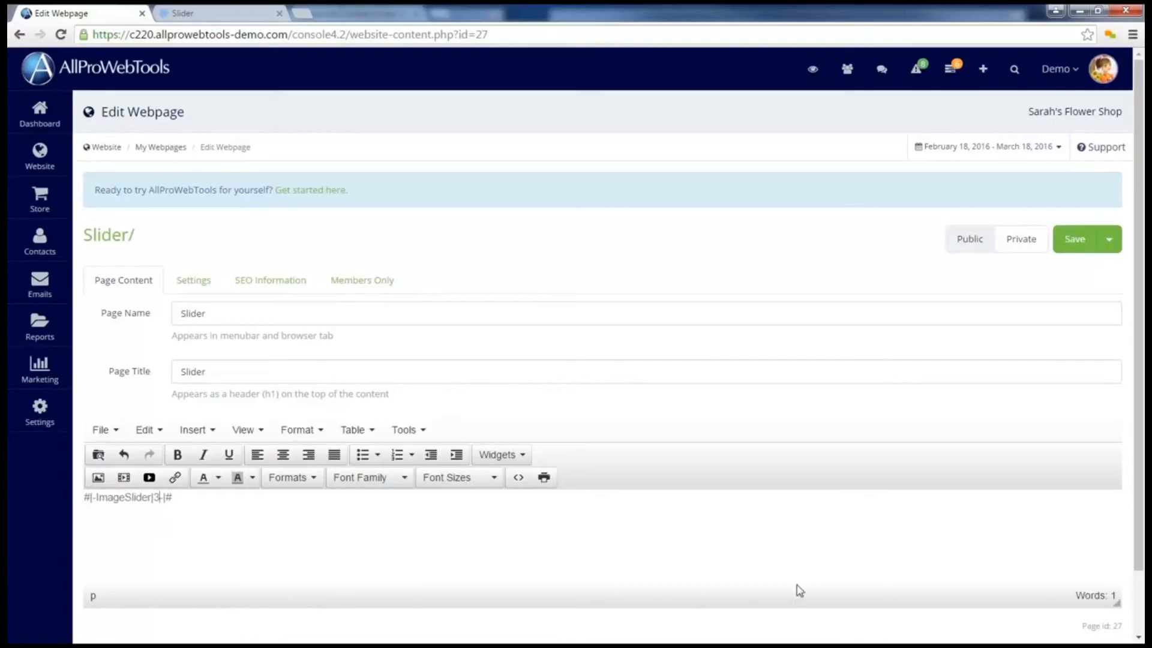
pyautogui.click(1065, 245)
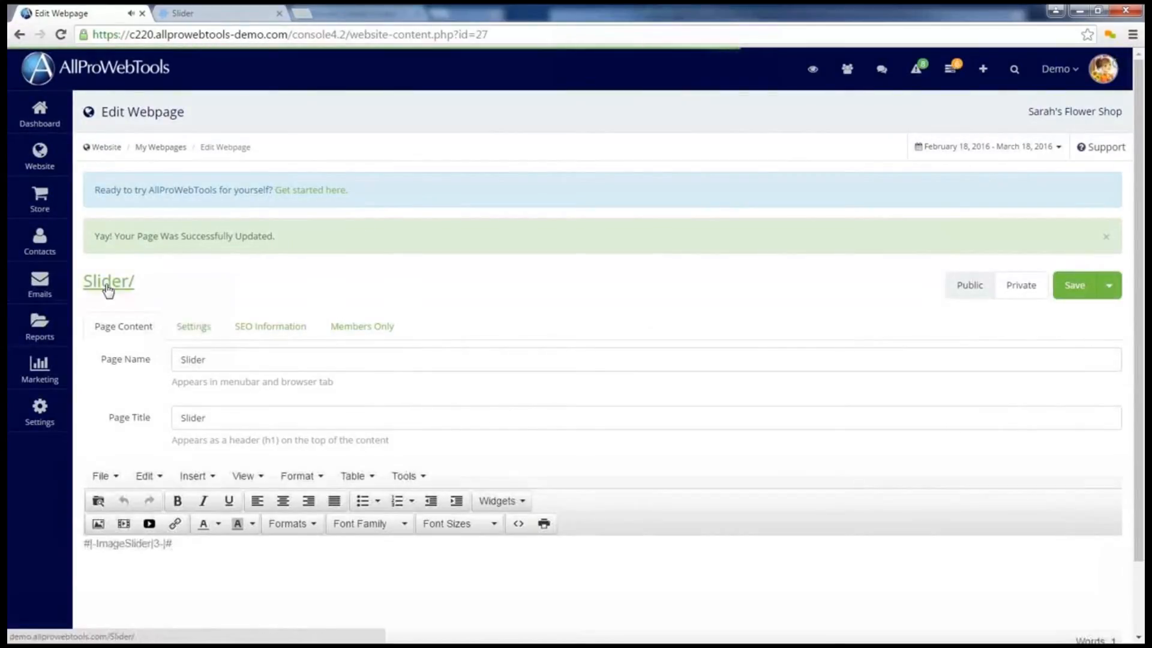
pyautogui.click(103, 284)
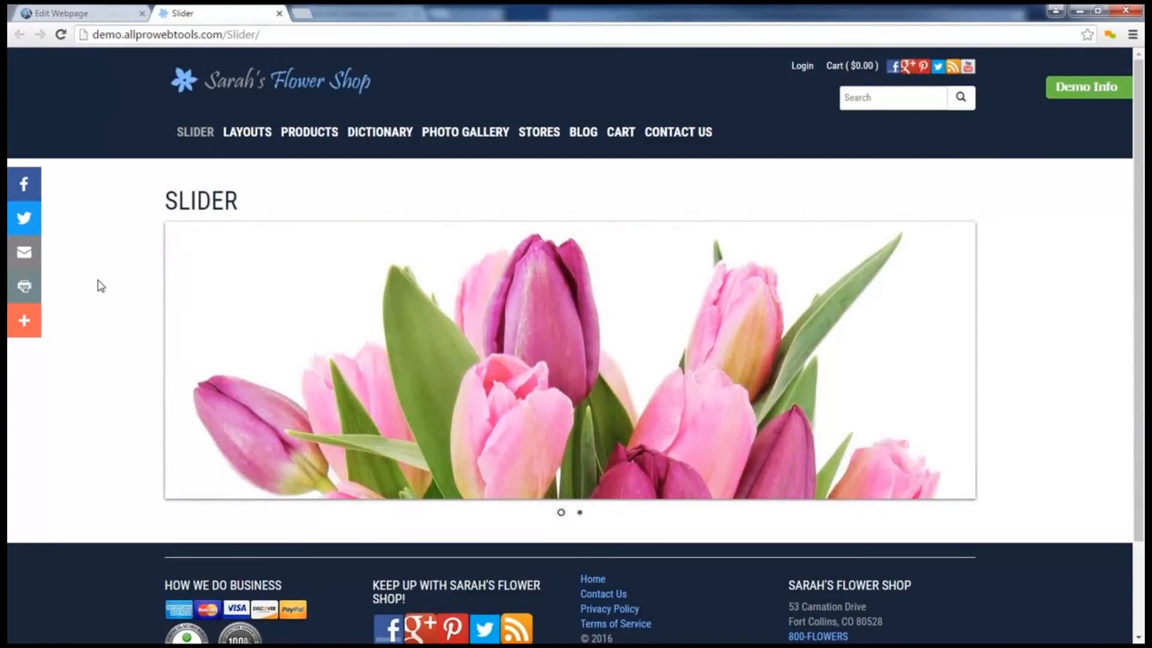
# Step: Change My First Slider's theme to one with a dark frame, save the settings and reload the live Slider page
pyautogui.click(87, 13)
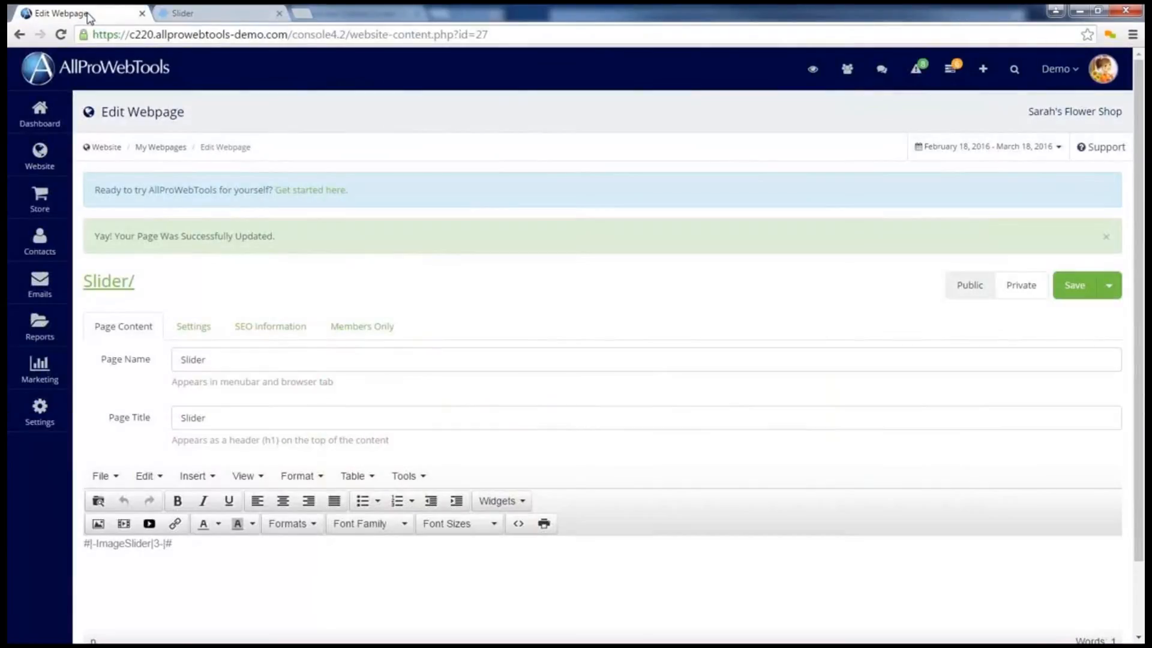
pyautogui.moveTo(41, 158)
pyautogui.click(132, 364)
pyautogui.click(132, 349)
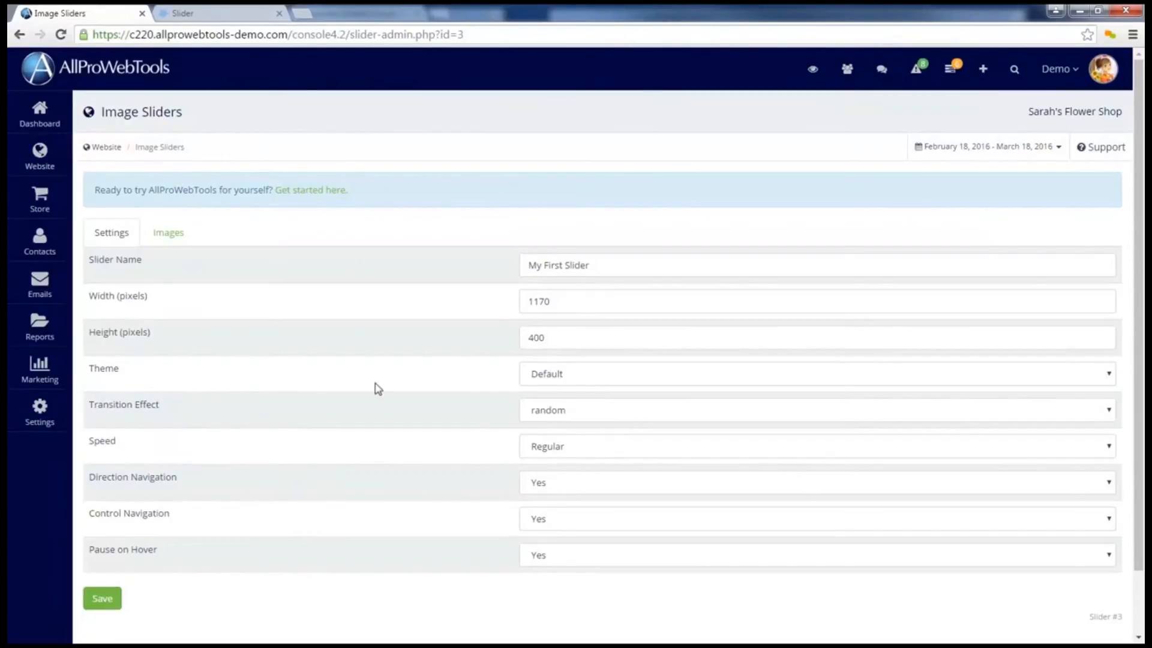
pyautogui.click(592, 378)
pyautogui.click(572, 422)
pyautogui.click(115, 606)
pyautogui.click(218, 8)
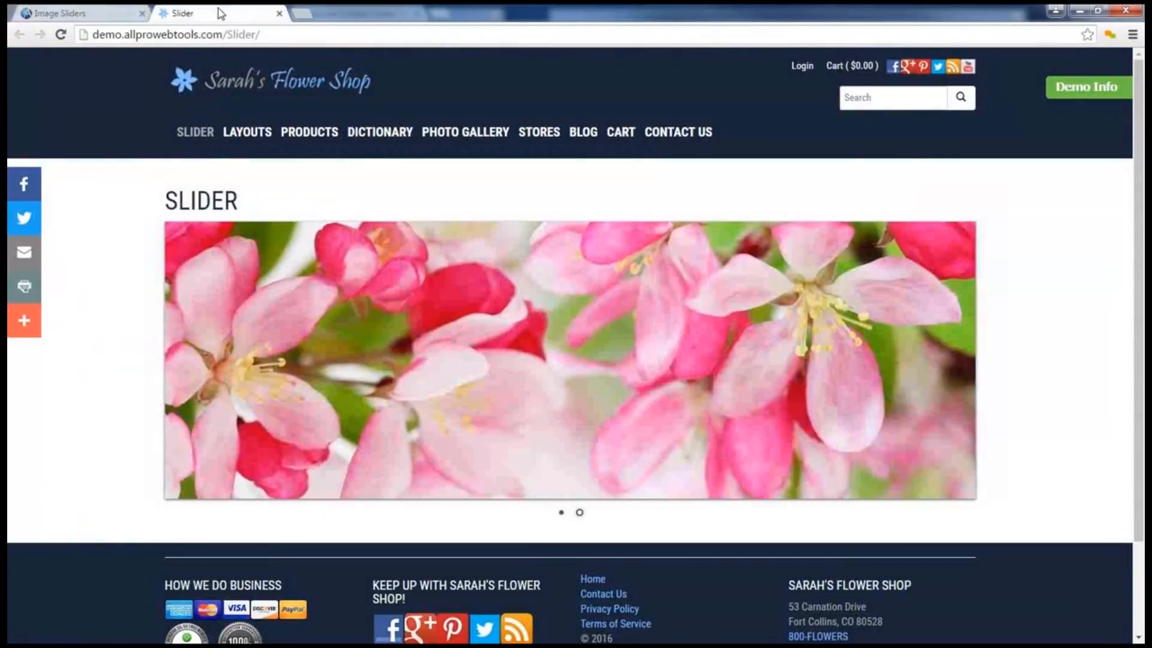
pyautogui.click(59, 36)
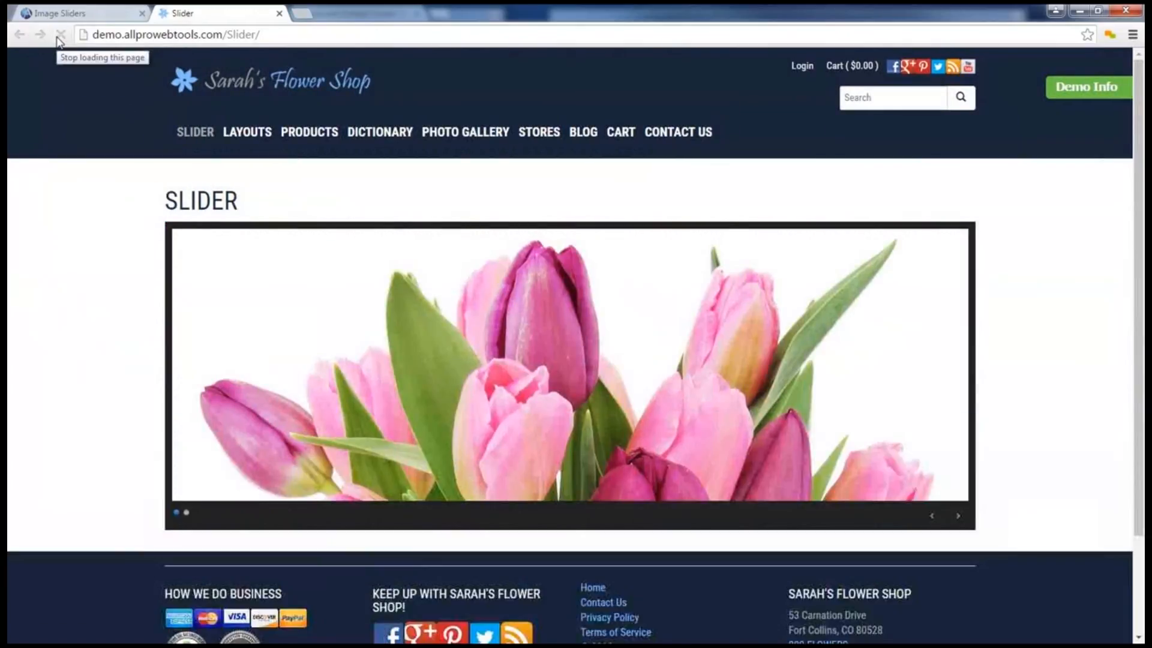